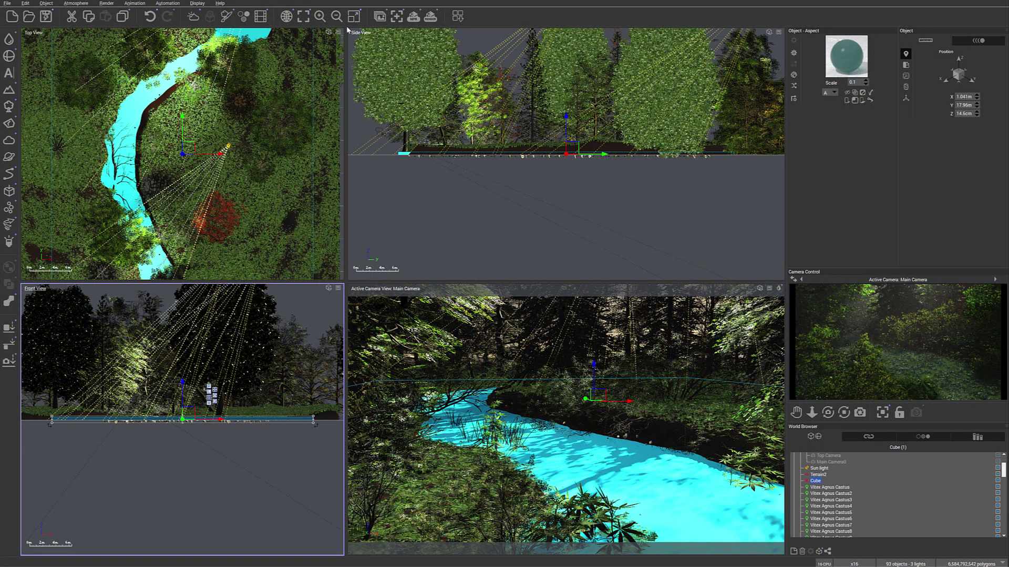
- Browse the stacked earlier renders: the brown terrain, green terrain and river renders
click(383, 16)
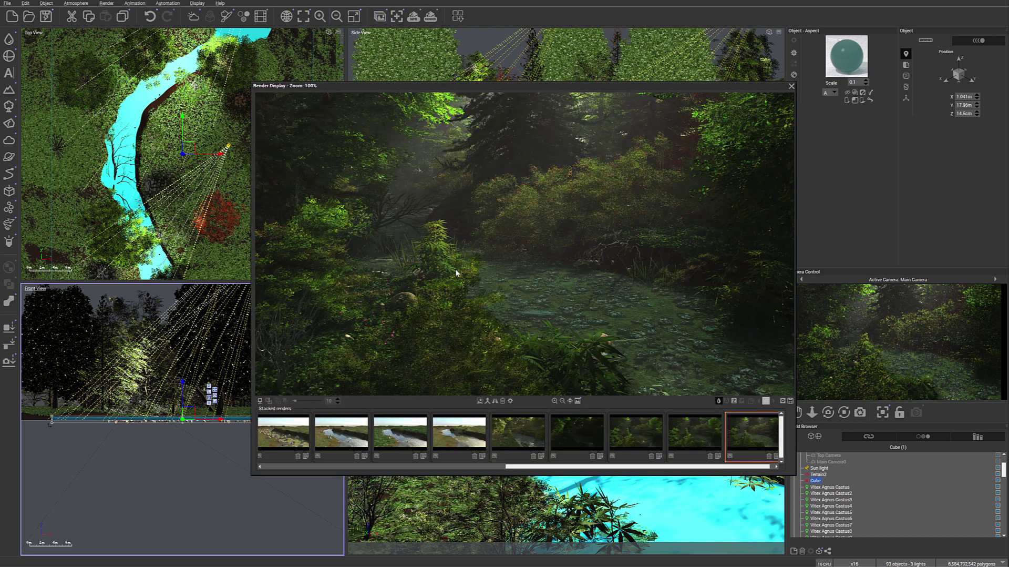
click(274, 440)
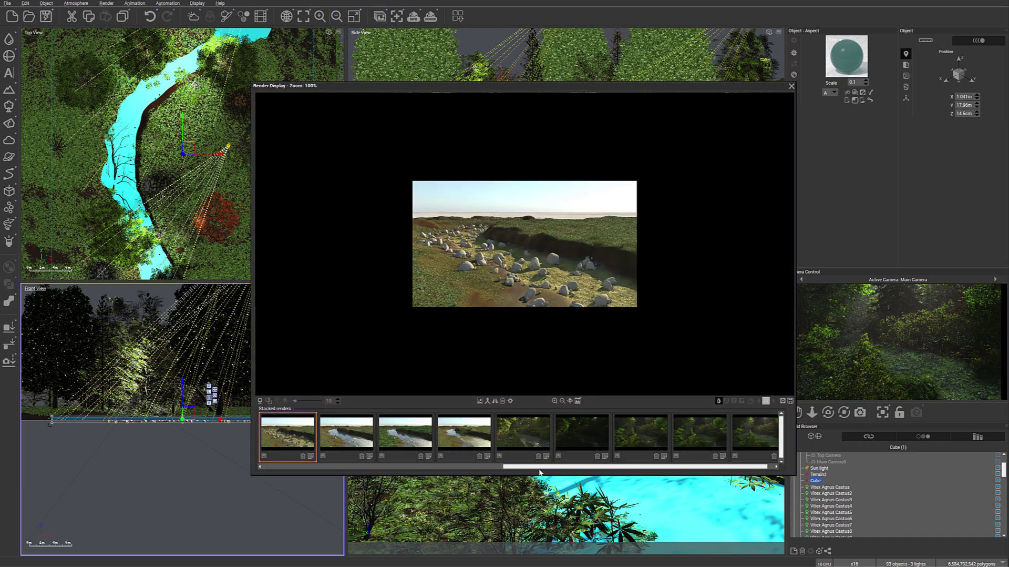
drag(542, 472, 282, 471)
click(287, 442)
click(358, 426)
click(410, 428)
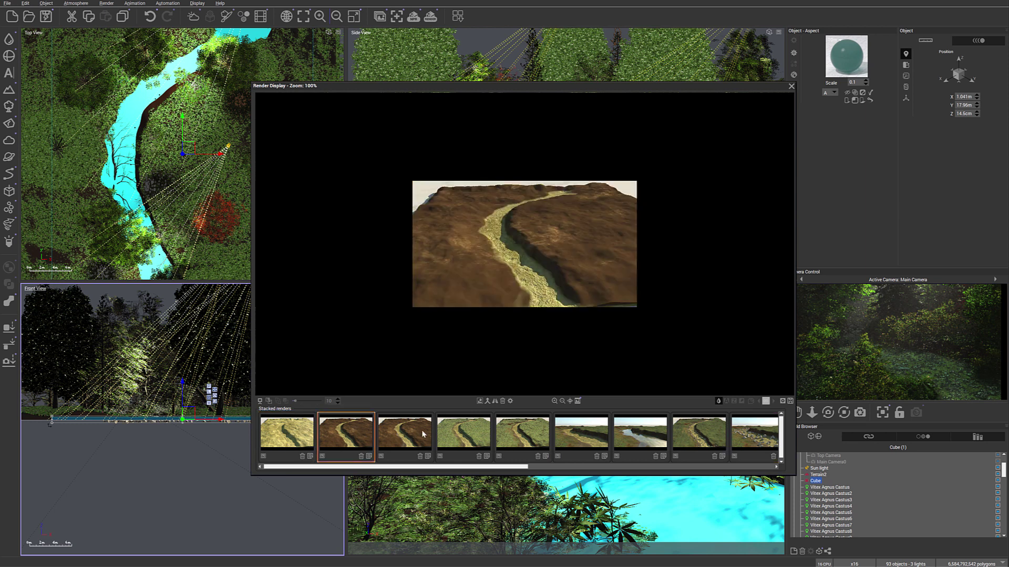
click(531, 434)
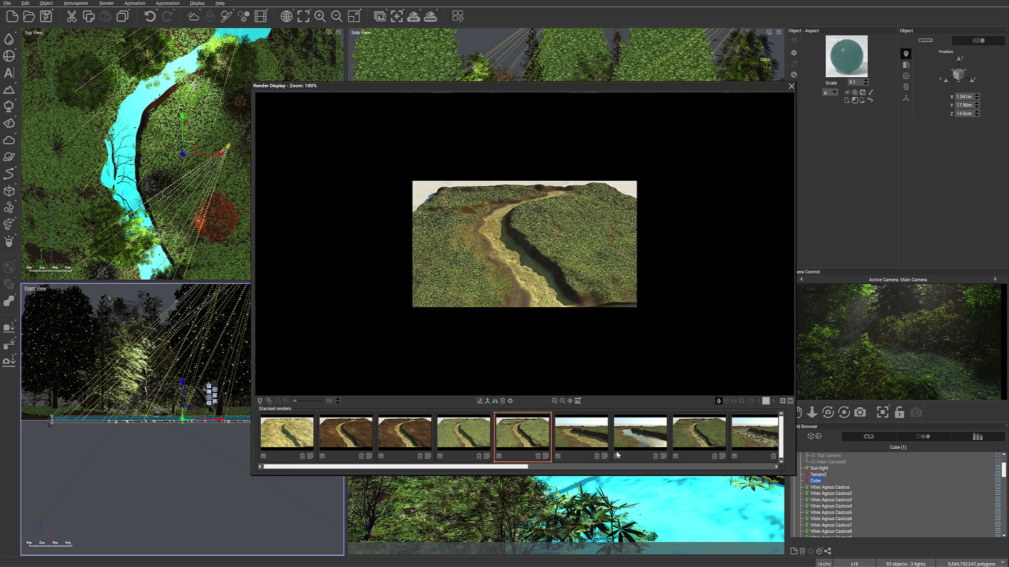
click(595, 446)
drag(463, 464, 710, 458)
- Step through the forest renders, comparing the latest with the darker one
click(524, 443)
click(573, 433)
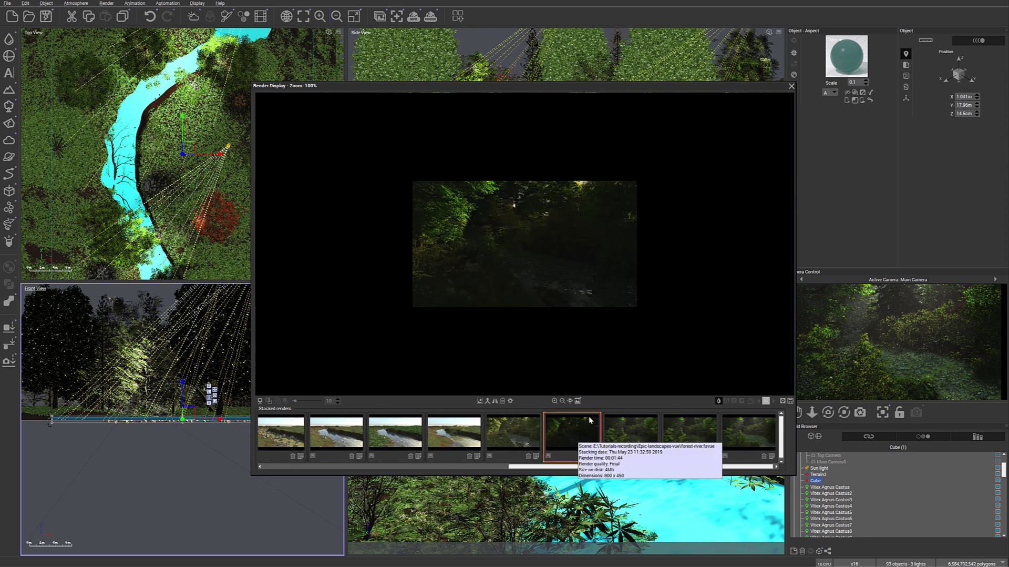
click(631, 430)
click(698, 428)
click(752, 434)
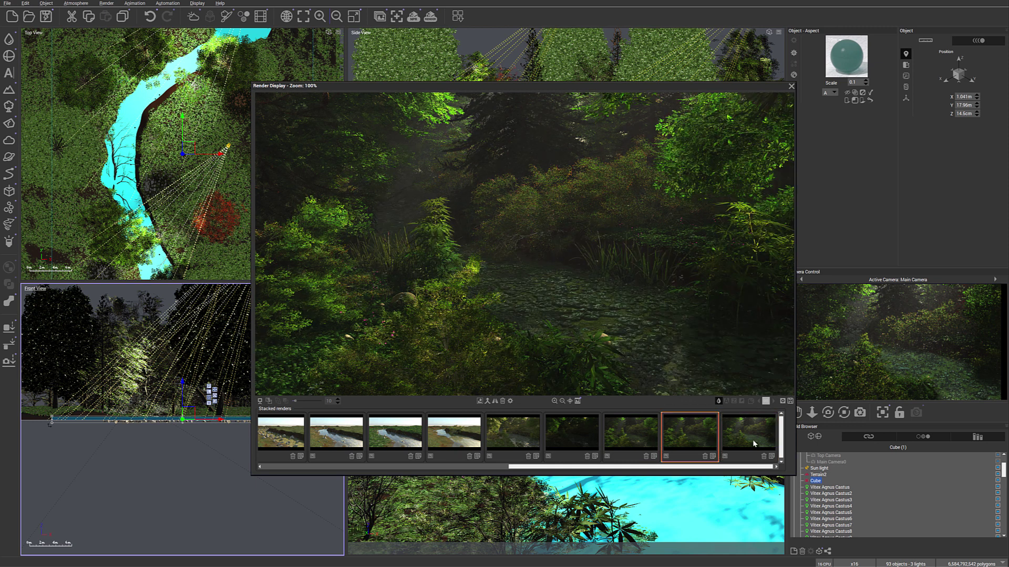
click(695, 434)
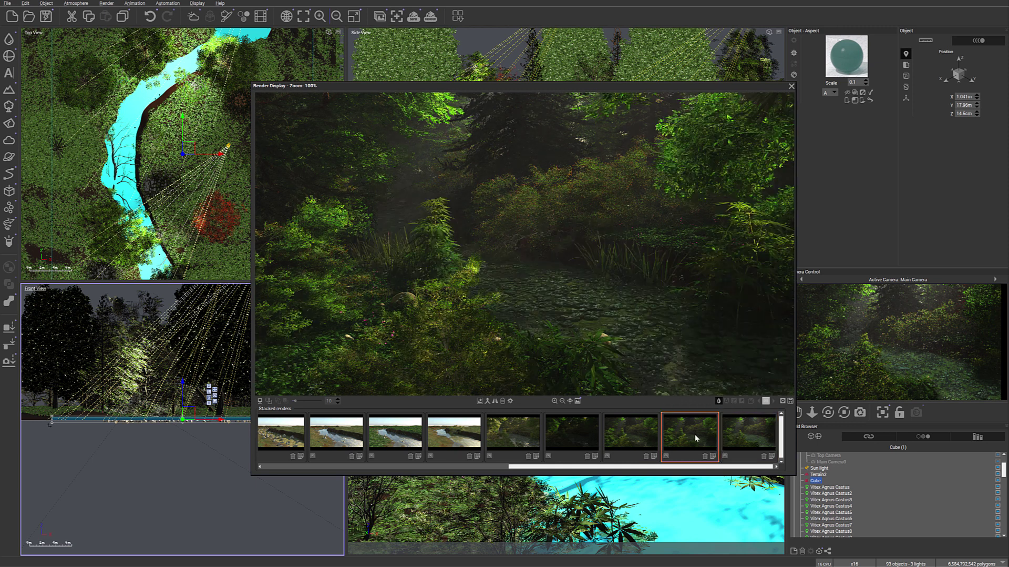
click(740, 440)
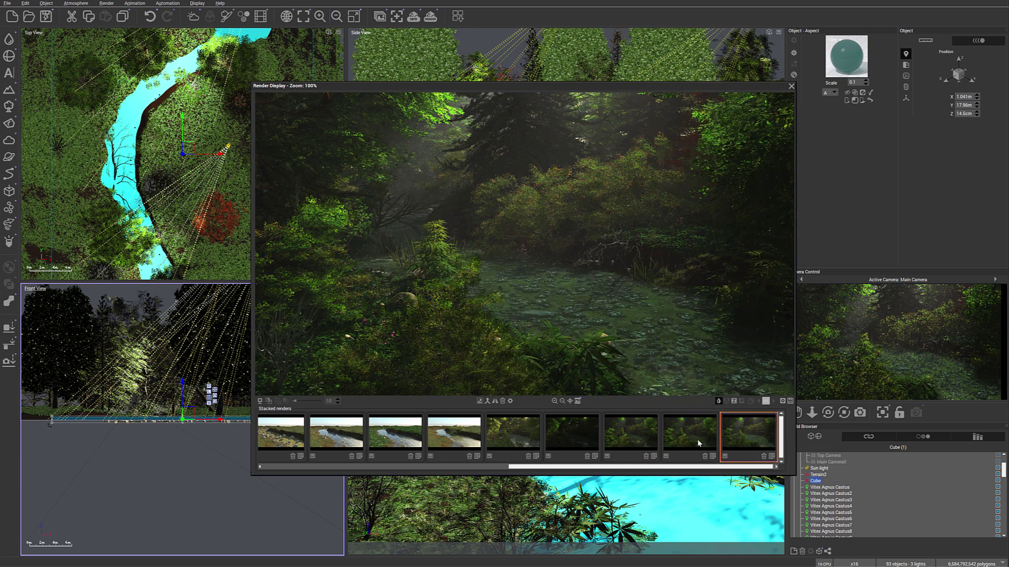
click(699, 439)
click(741, 440)
- Close the render display and recentre the top view on the scene
click(791, 86)
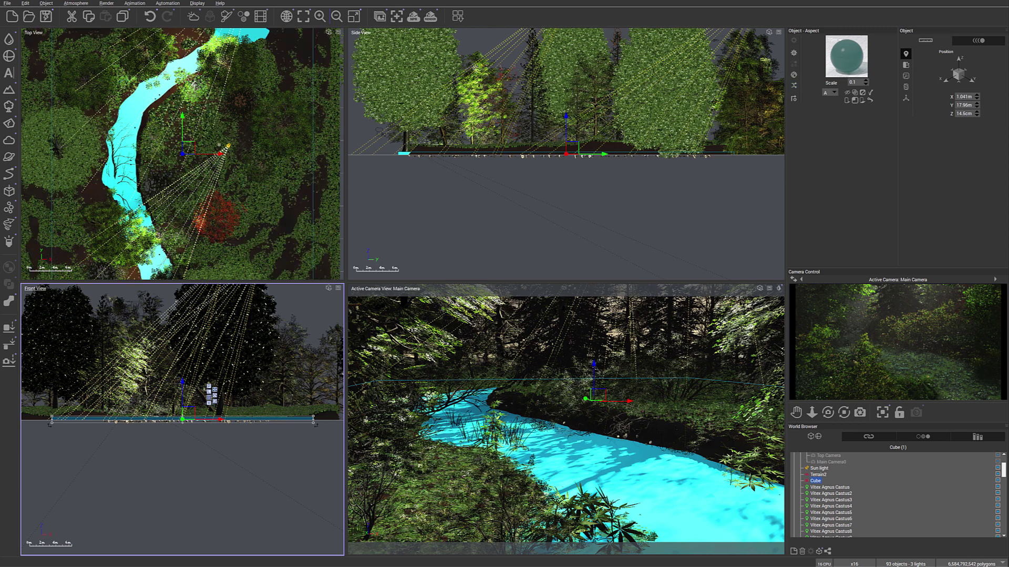
scroll(288, 149, up, 3)
scroll(288, 149, down, 6)
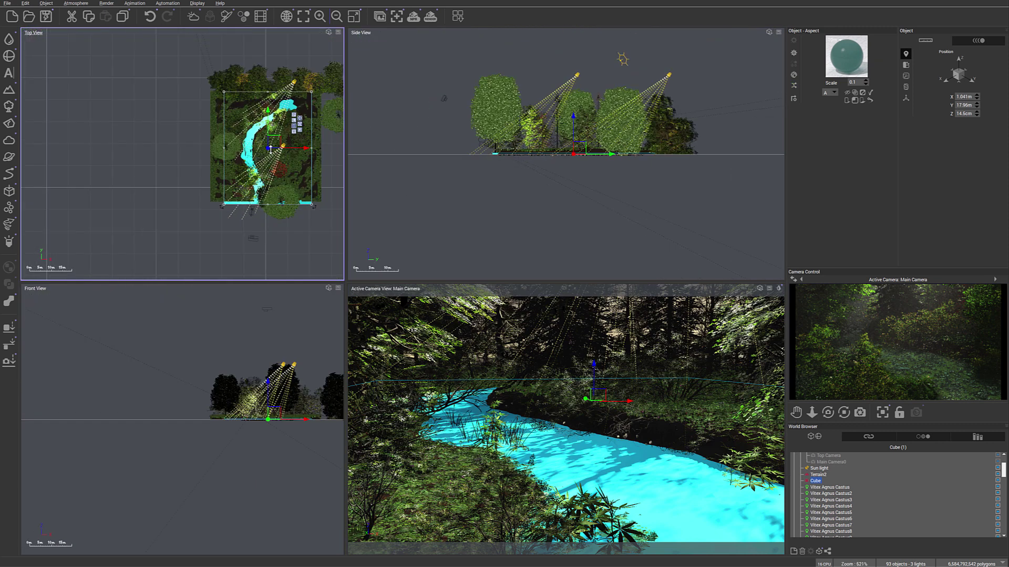
right_drag(197, 65, 151, 101)
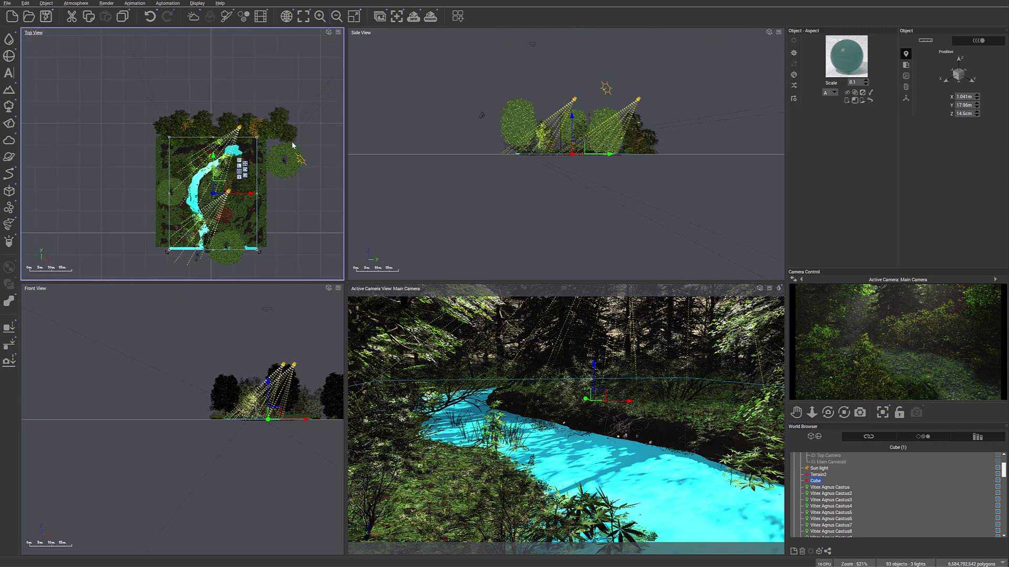
scroll(285, 154, up, 5)
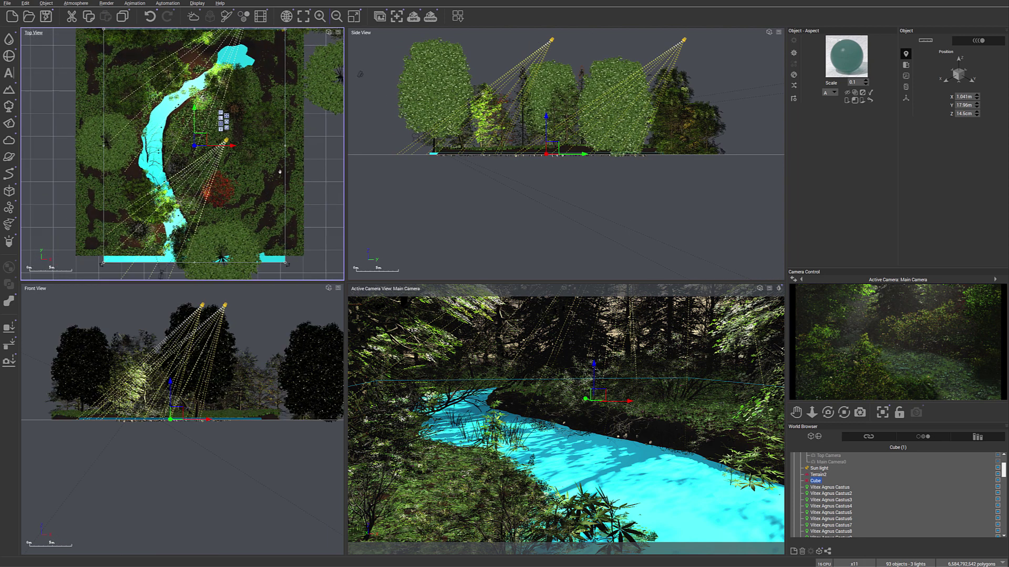
right_drag(280, 171, 281, 166)
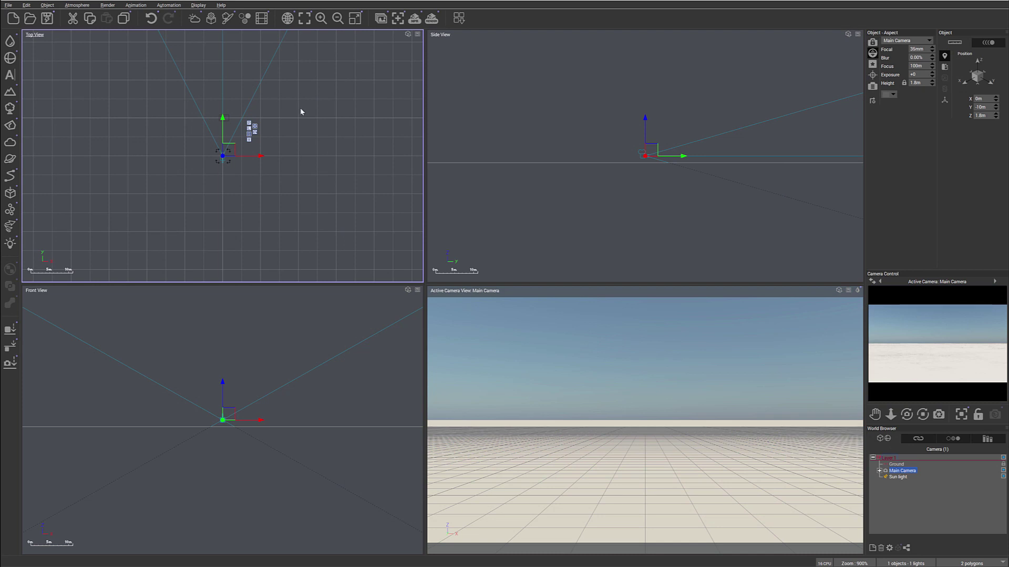
- Turn off the Main Camera's auto-exposure and set its filter to No Exposure Filter
double_click(910, 471)
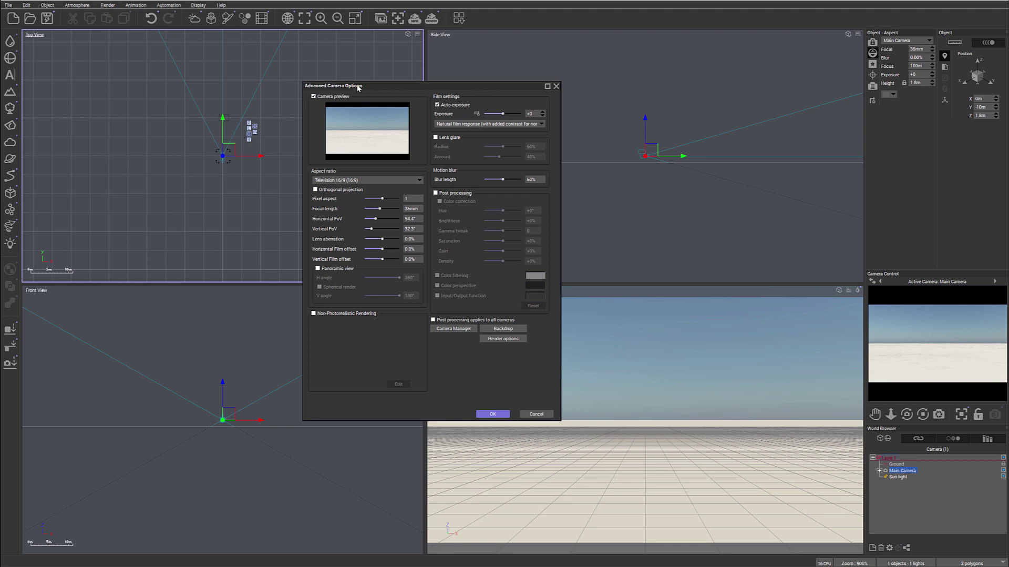
click(450, 104)
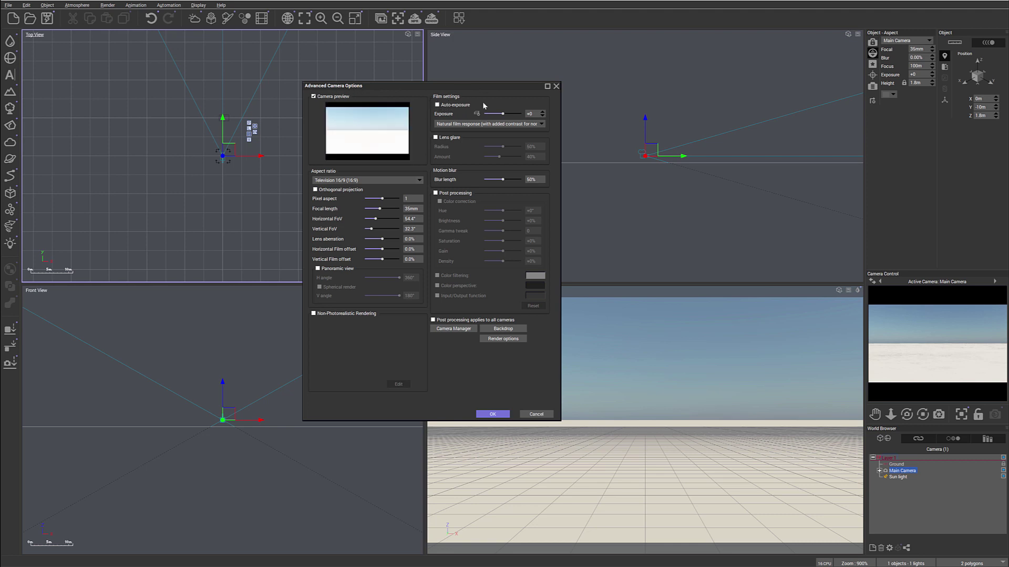
click(494, 124)
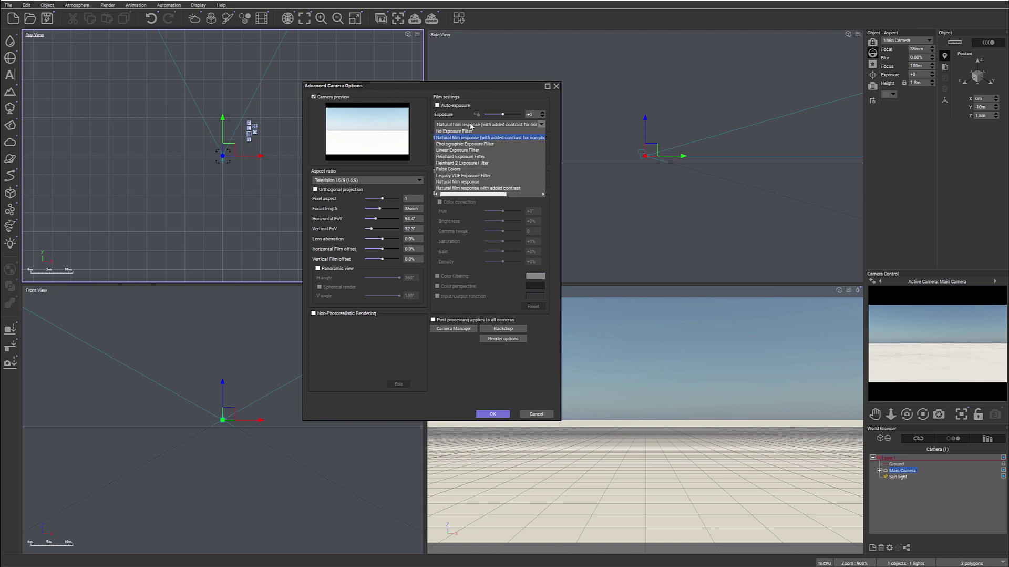
click(465, 131)
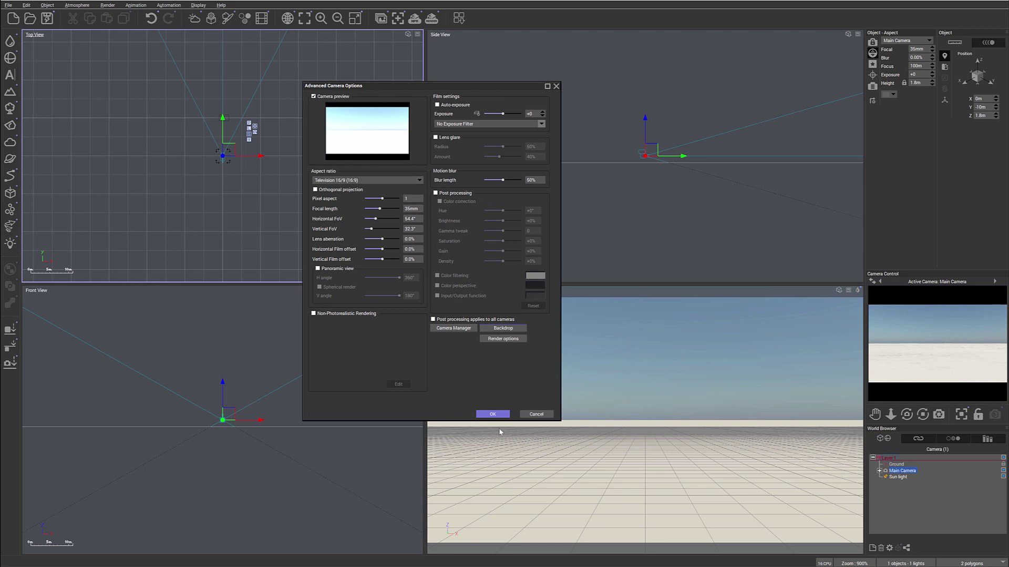
click(493, 414)
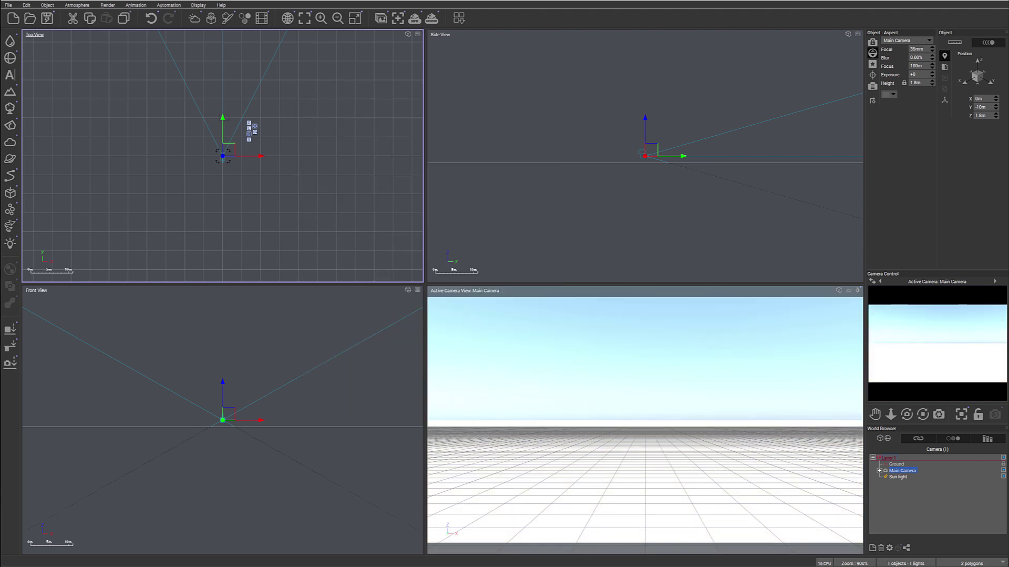
- Add a heightfield terrain, shrink it and move it in front of the camera
middle_drag(392, 138, 389, 195)
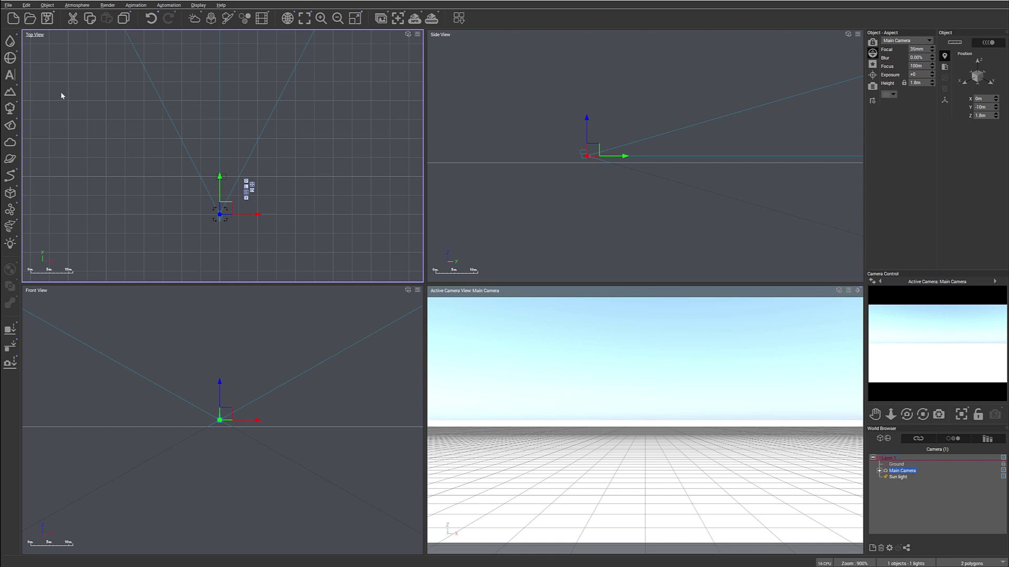
click(10, 93)
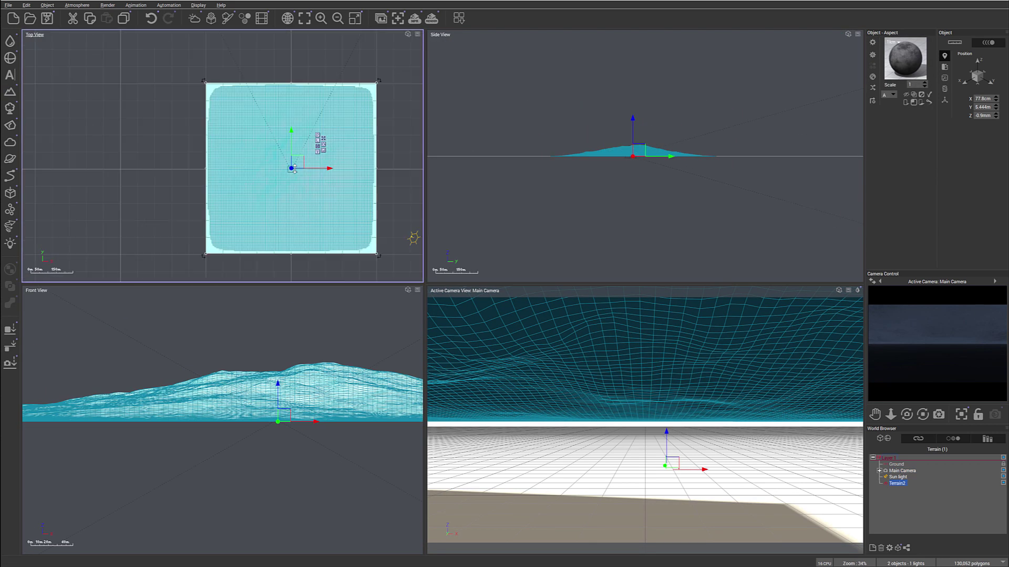
drag(344, 219, 303, 156)
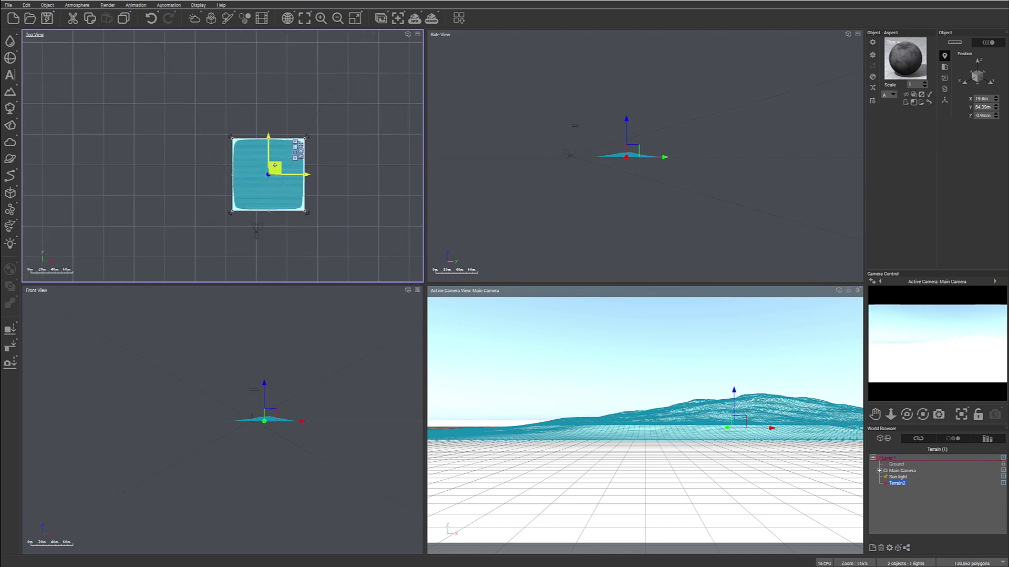
drag(275, 168, 268, 181)
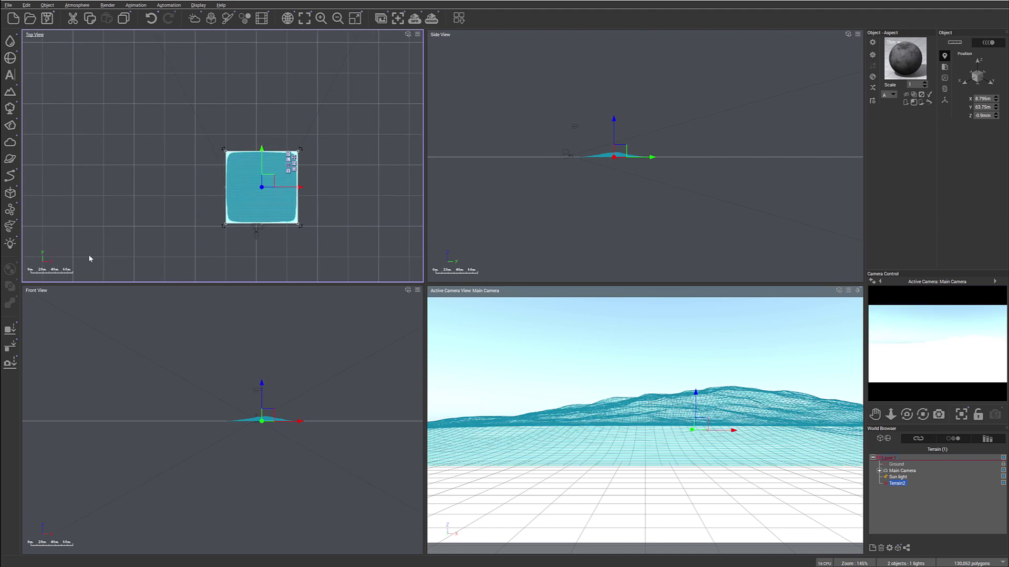
- Set the terrain's X and Y size to 50 m each
click(944, 78)
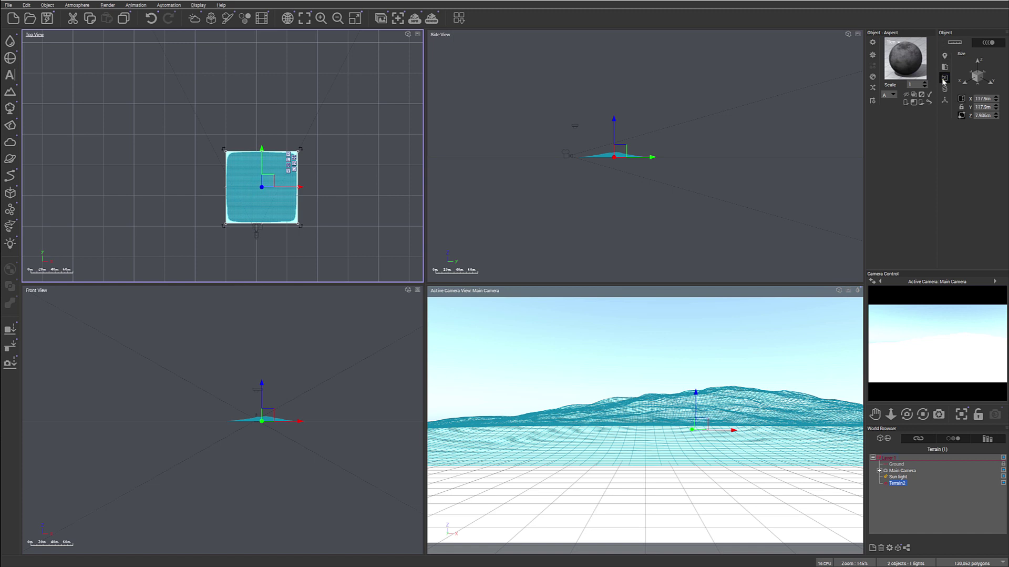
click(989, 98)
text(50)
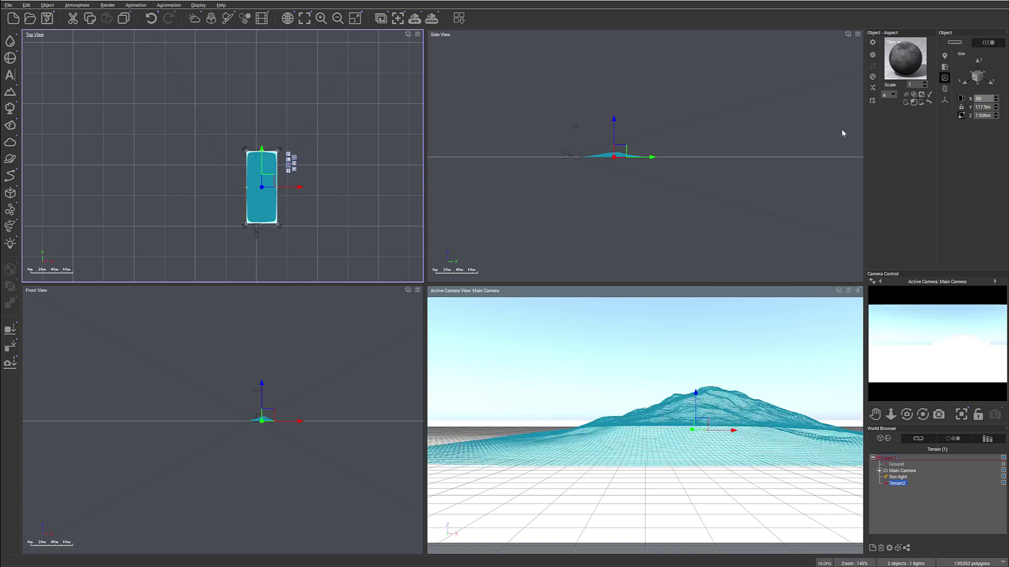
click(983, 106)
text(50)
key(Return)
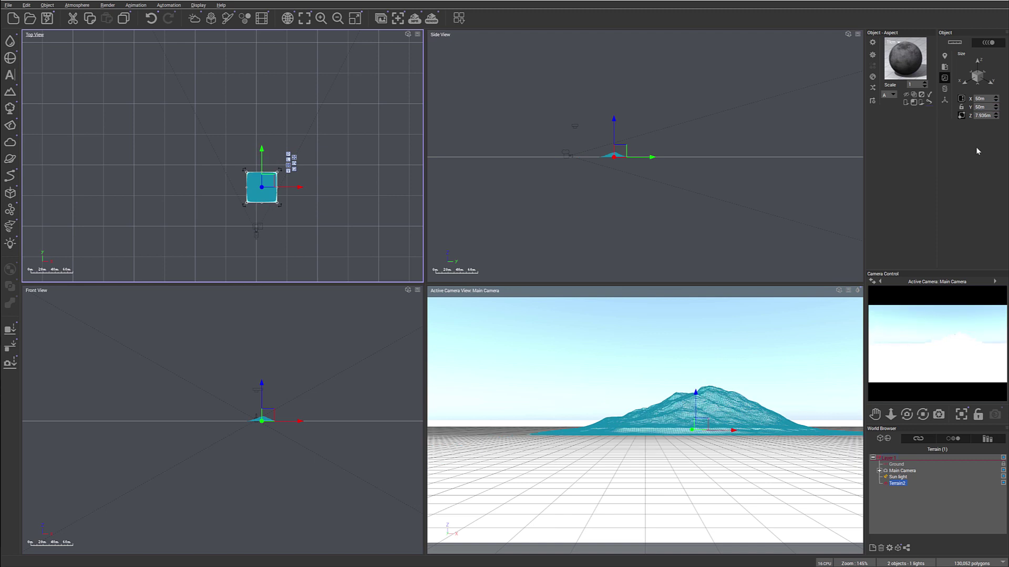
- Flatten the terrain to about 4.2 m tall and recentre the top view on it
scroll(619, 150, up, 8)
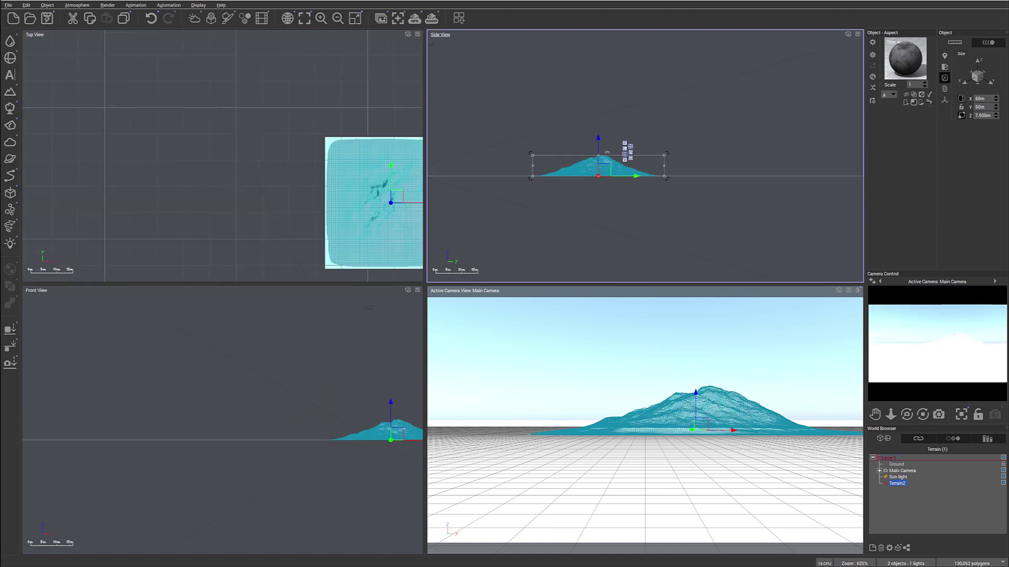
drag(594, 154, 595, 165)
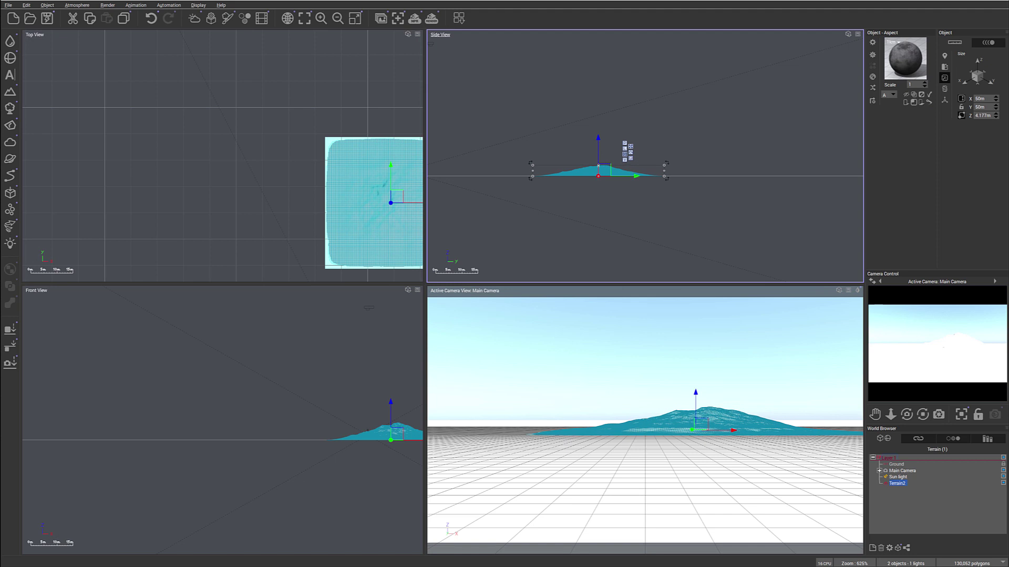
right_drag(362, 219, 241, 110)
scroll(241, 103, down, 2)
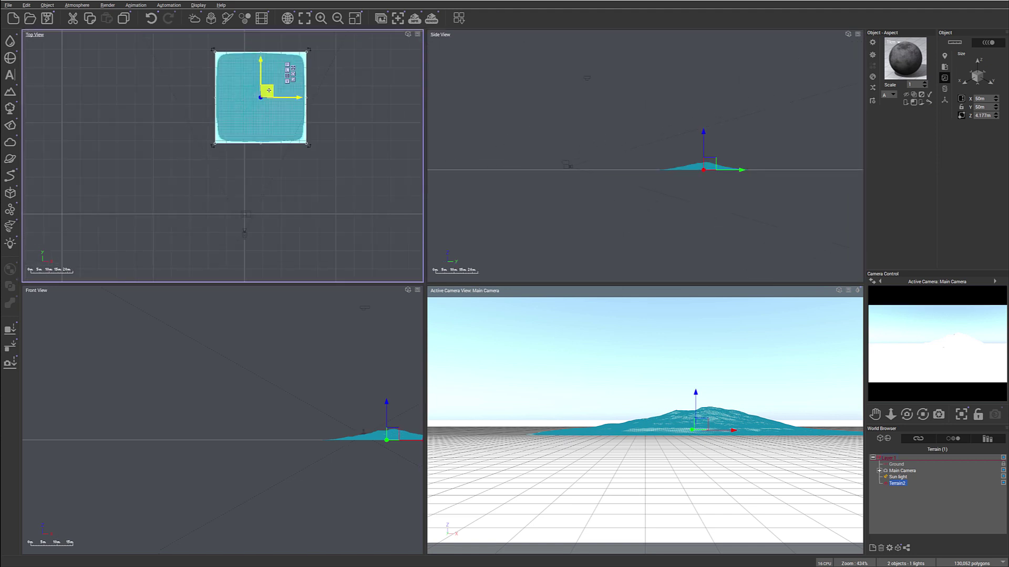
drag(267, 90, 252, 175)
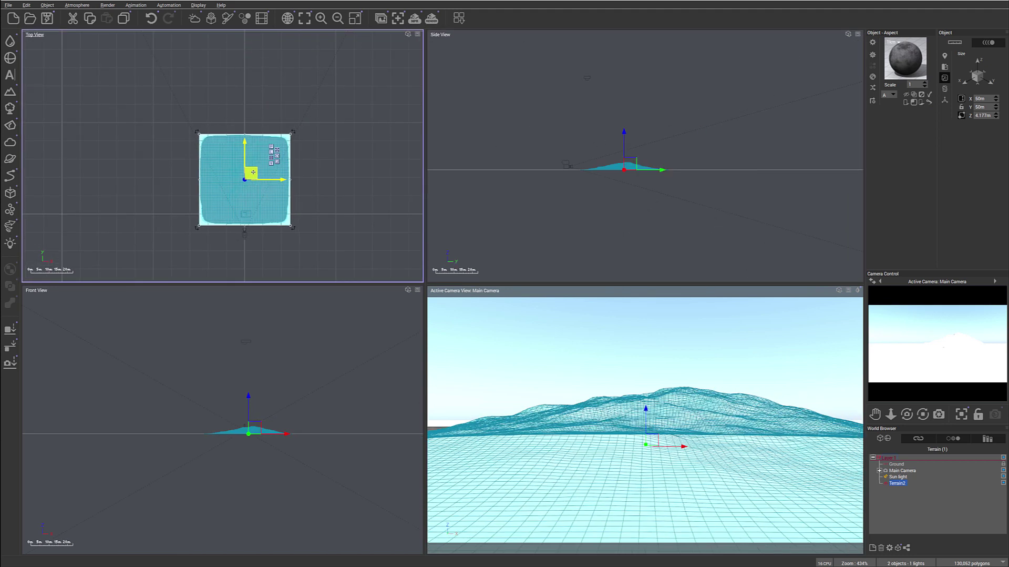
- Open the terrain in the Terrain Editor and switch back to showing only the terrain
right_click(226, 161)
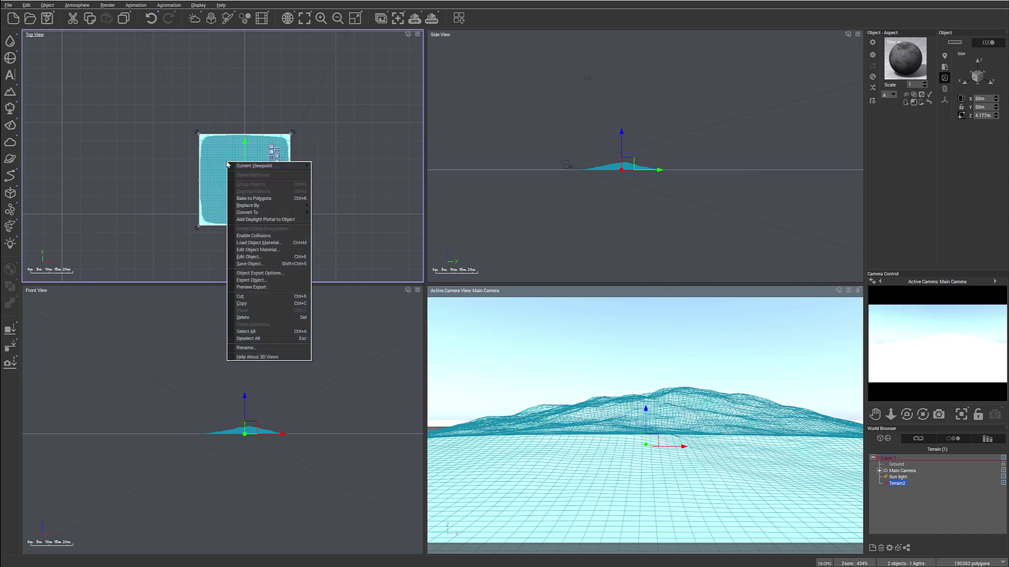
click(282, 260)
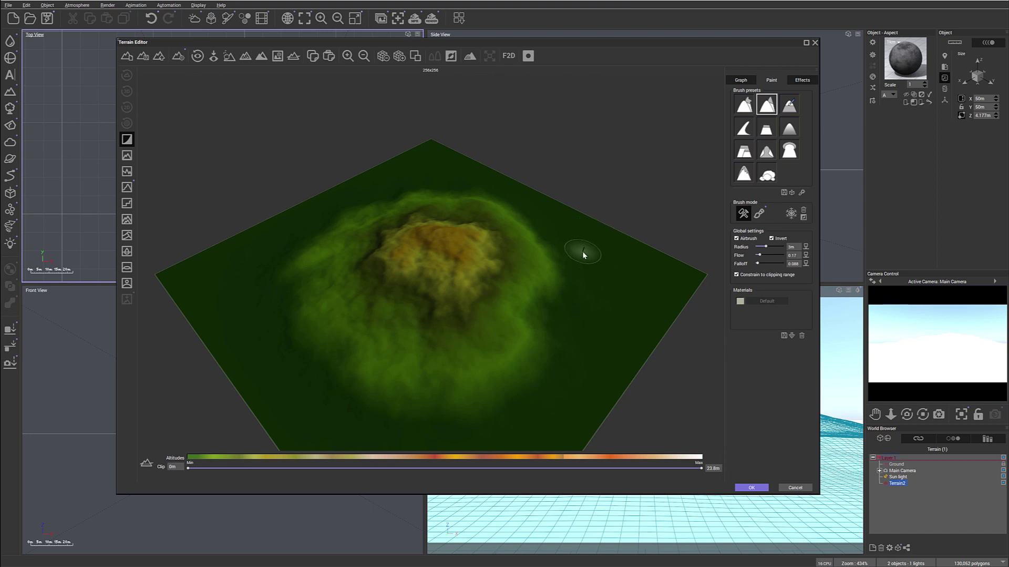
mouse_move(582, 257)
right_down()
mouse_move(503, 286)
mouse_move(513, 257)
mouse_move(584, 250)
mouse_move(621, 277)
mouse_move(640, 269)
right_up()
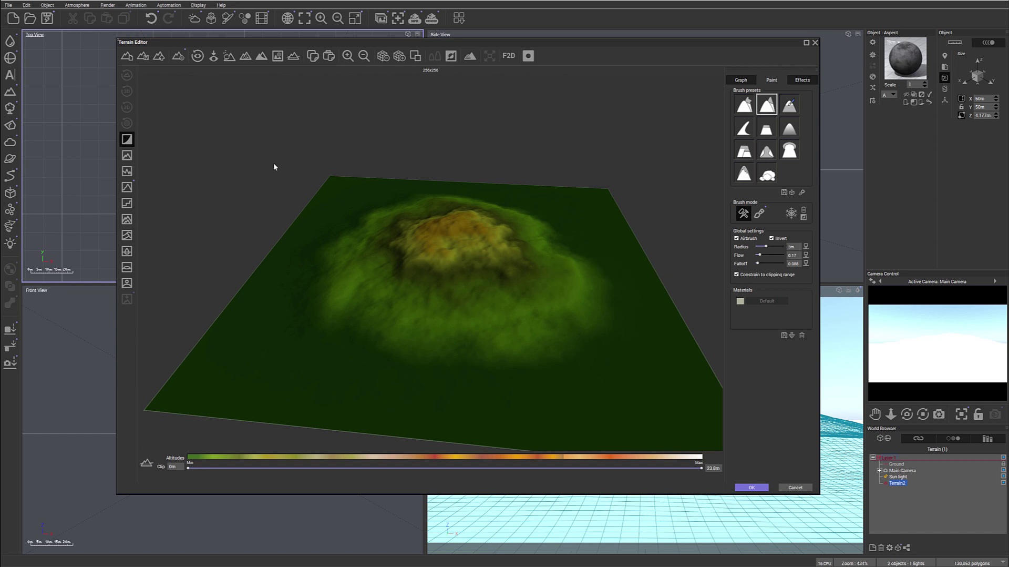
click(226, 60)
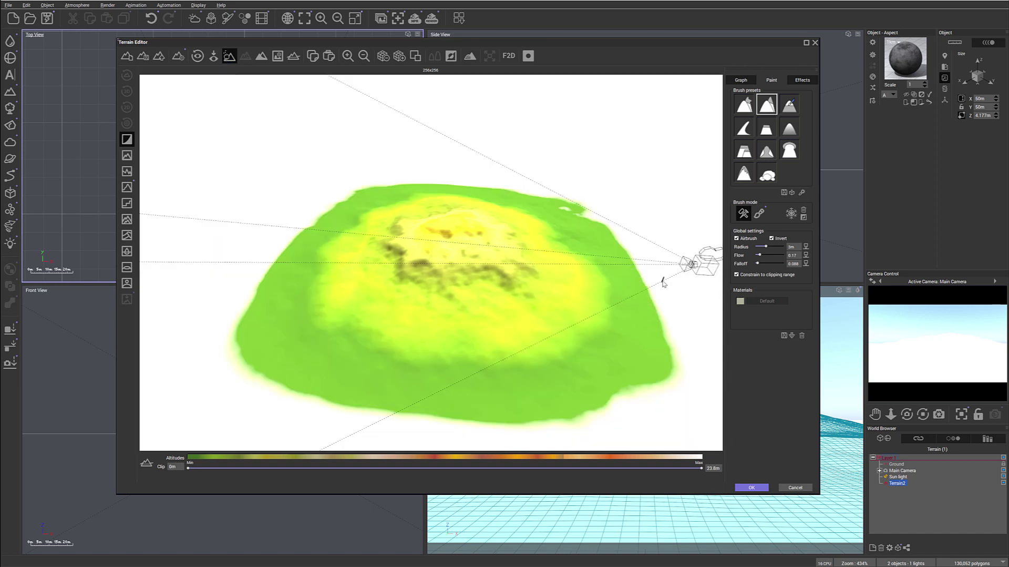
click(228, 60)
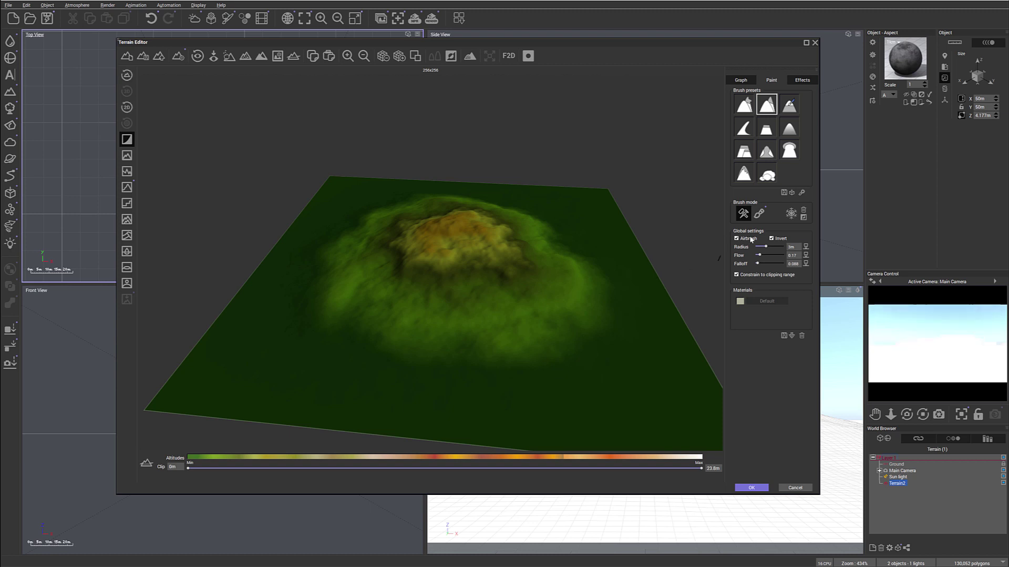
- Airbrush a small round bump near the terrain's front edge and rotate the preview
drag(644, 269, 647, 271)
mouse_move(674, 276)
right_down()
mouse_move(620, 340)
mouse_move(496, 293)
mouse_move(534, 277)
mouse_move(528, 340)
right_up()
scroll(529, 312, down, 5)
scroll(529, 312, up, 3)
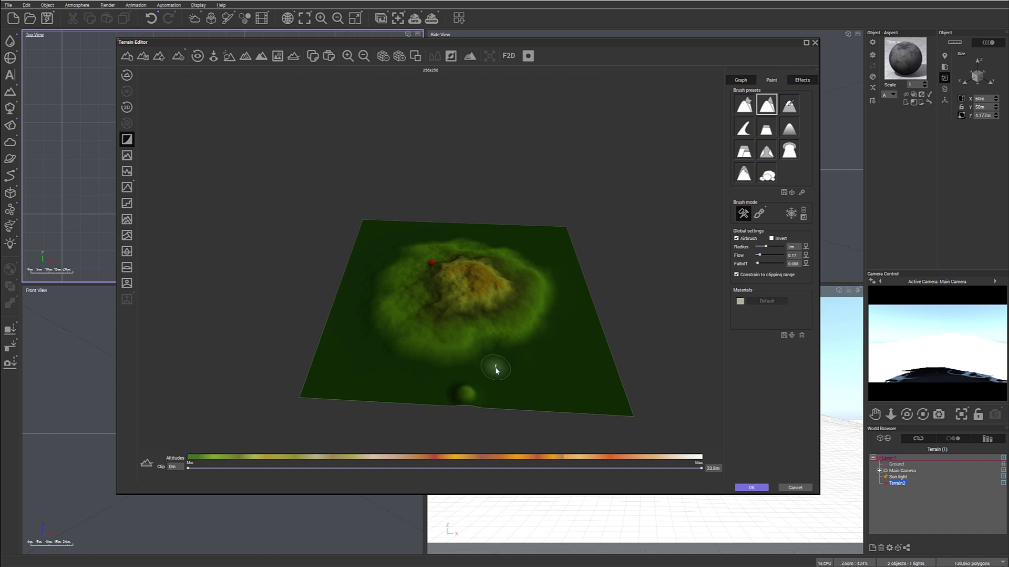
- Generate a rugged fractal terrain and raise the Clip Min altitude to 20 cm
click(127, 139)
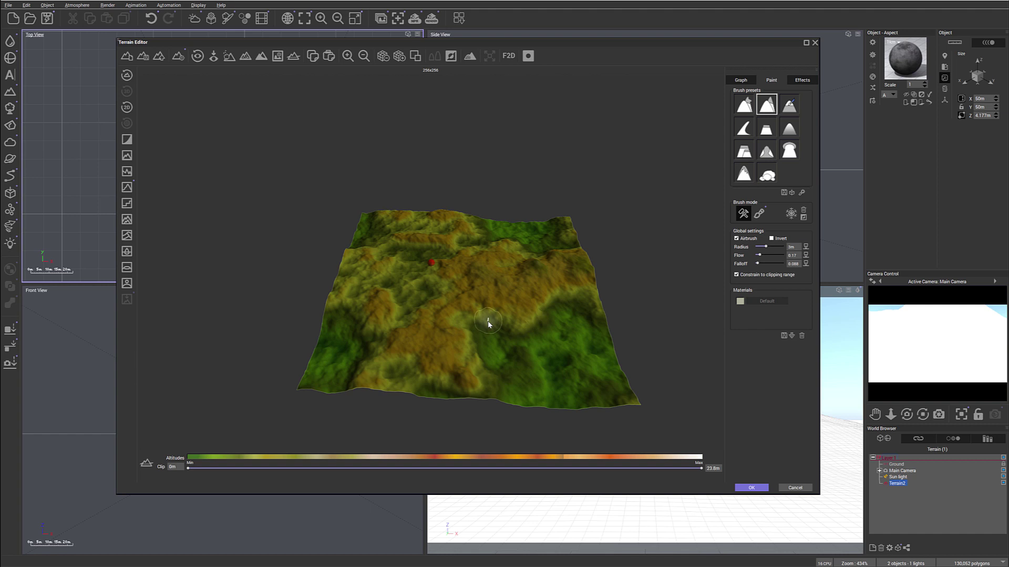
mouse_move(468, 317)
right_down()
mouse_move(468, 278)
mouse_move(482, 322)
right_up()
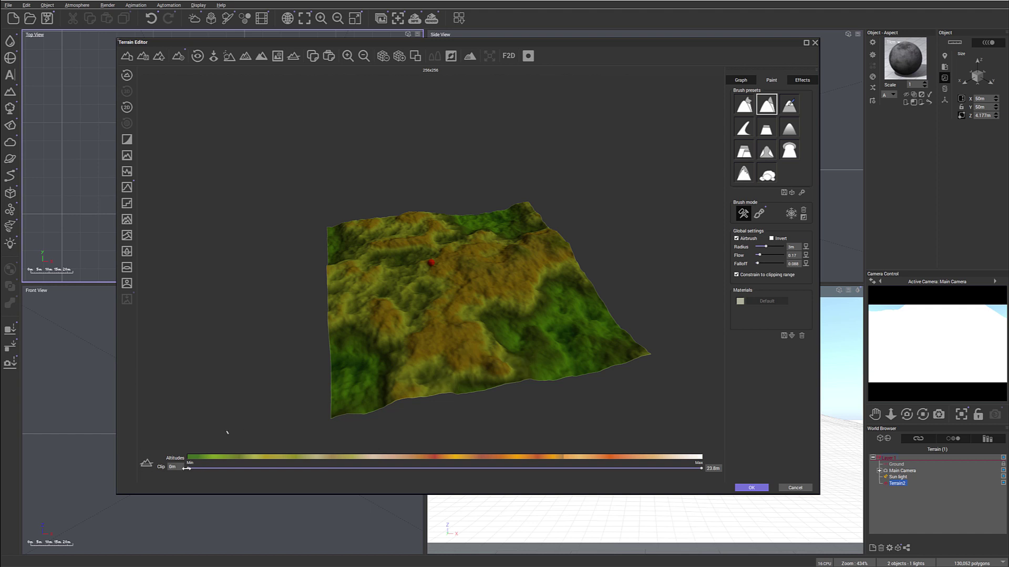
drag(187, 467, 190, 467)
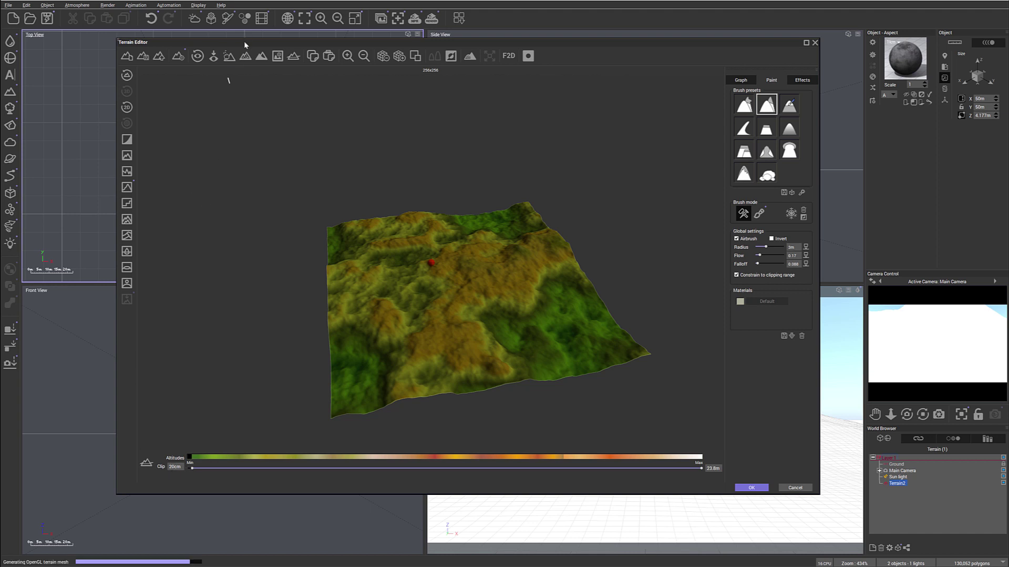
- Show the clipping planes and raise Clip Min to 41 cm
click(278, 56)
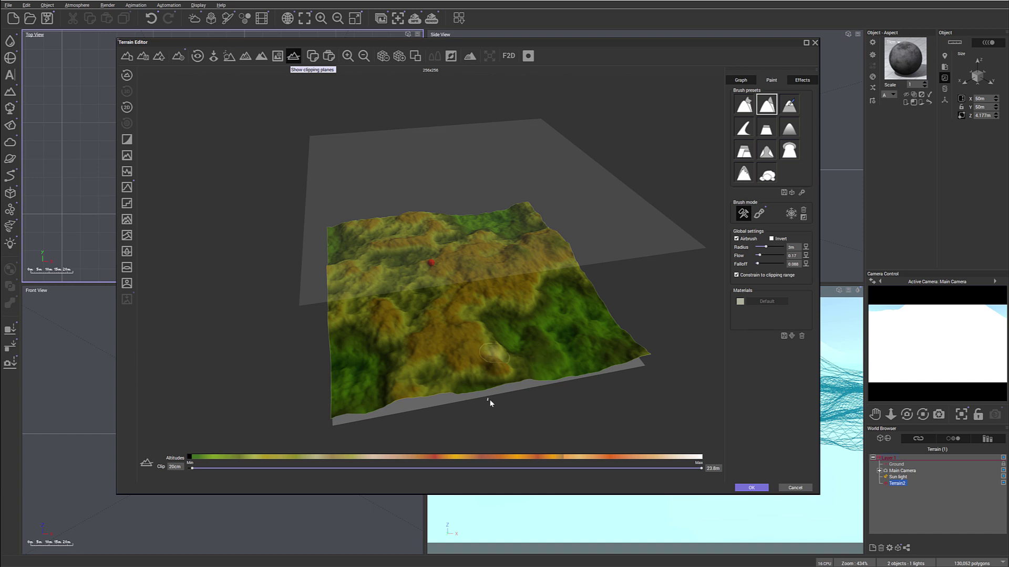
right_drag(497, 397, 480, 338)
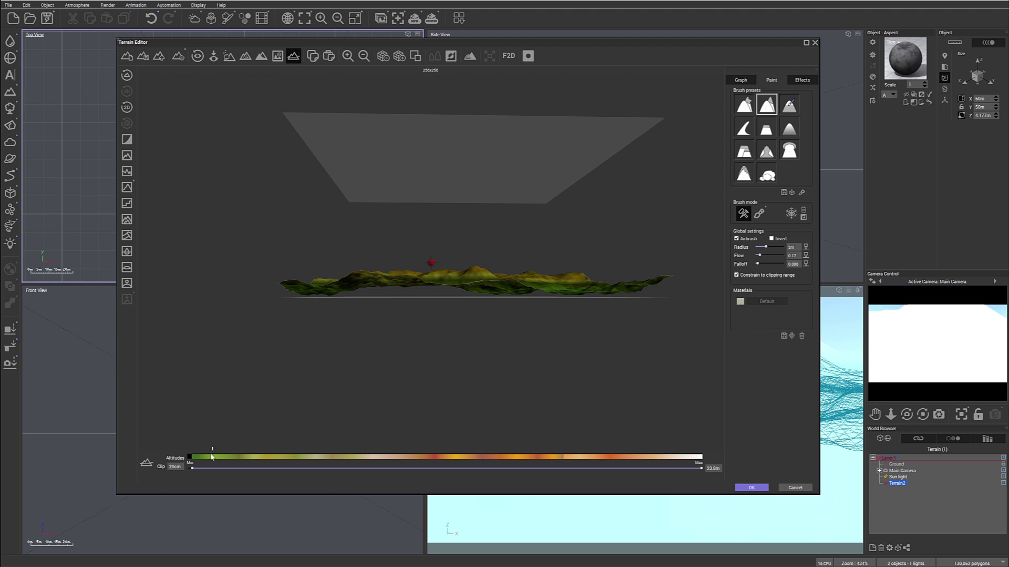
drag(192, 468, 198, 468)
right_drag(376, 327, 476, 351)
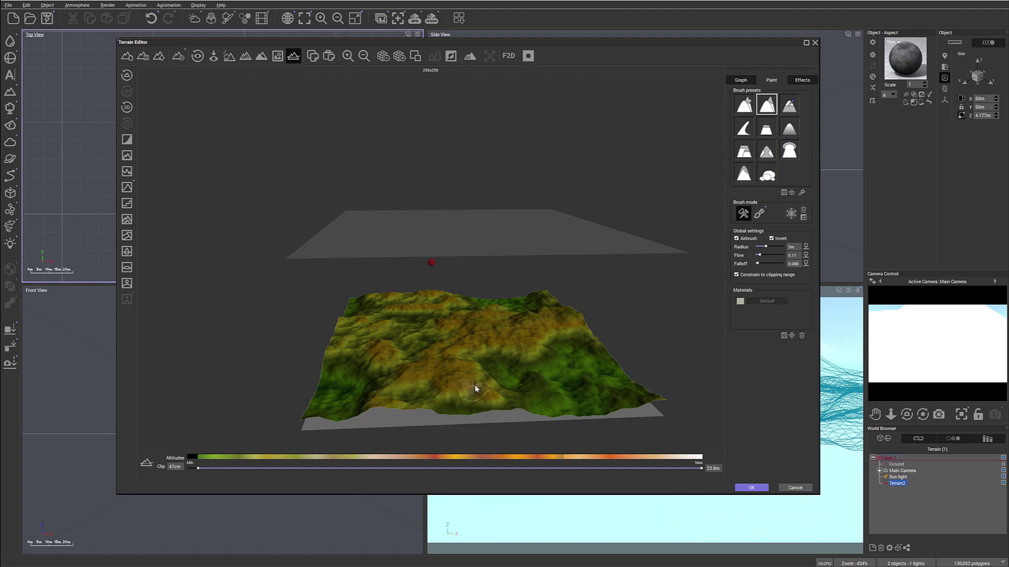
right_drag(475, 386, 525, 444)
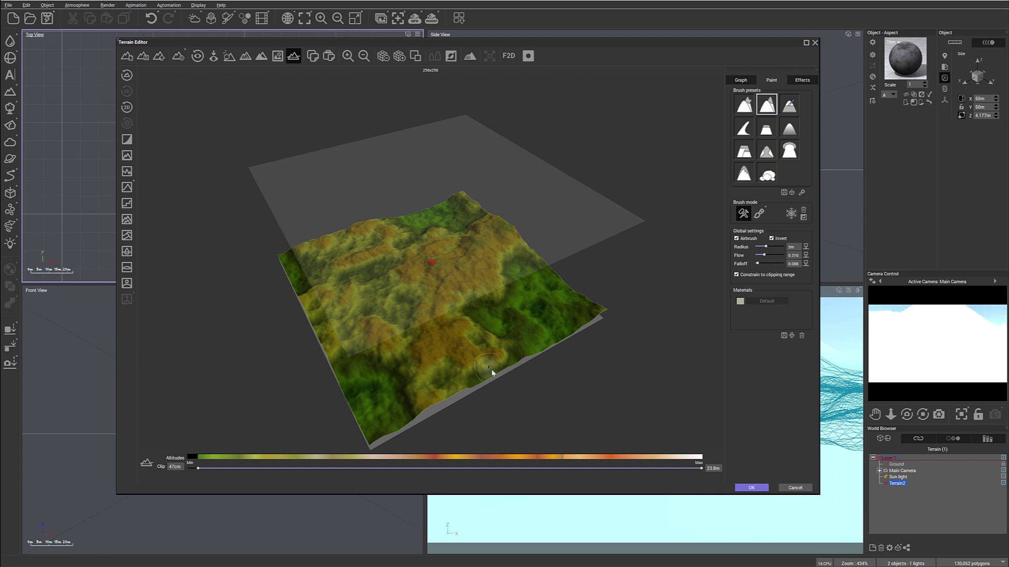
- Carve a winding river trough diagonally through the terrain, deepening its upper-left course
mouse_move(499, 365)
mouse_down()
mouse_move(401, 297)
mouse_move(393, 265)
mouse_up()
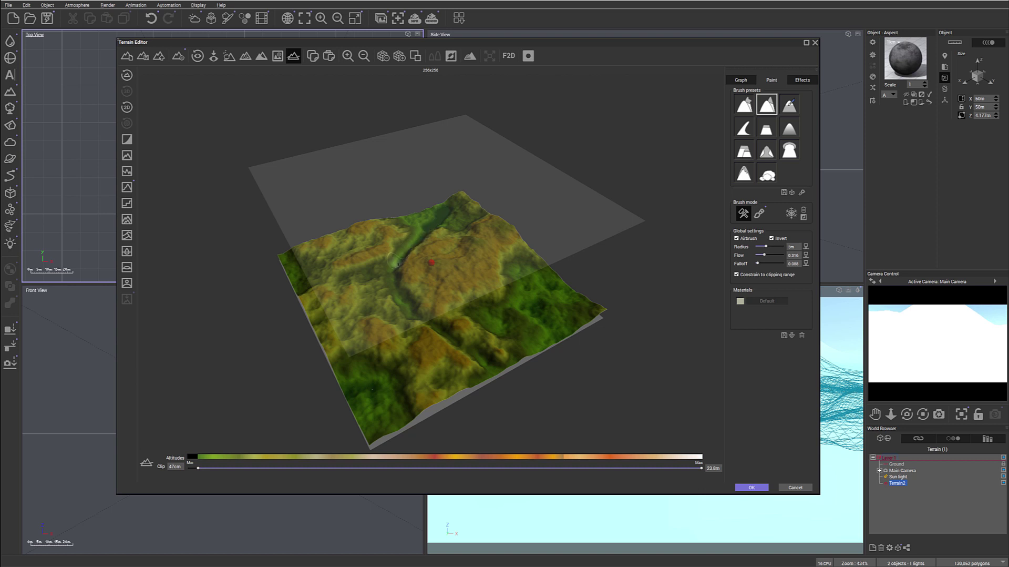
mouse_move(391, 280)
mouse_down()
mouse_move(428, 327)
mouse_move(498, 365)
mouse_up()
mouse_move(575, 377)
right_down()
mouse_move(494, 334)
mouse_move(507, 315)
right_up()
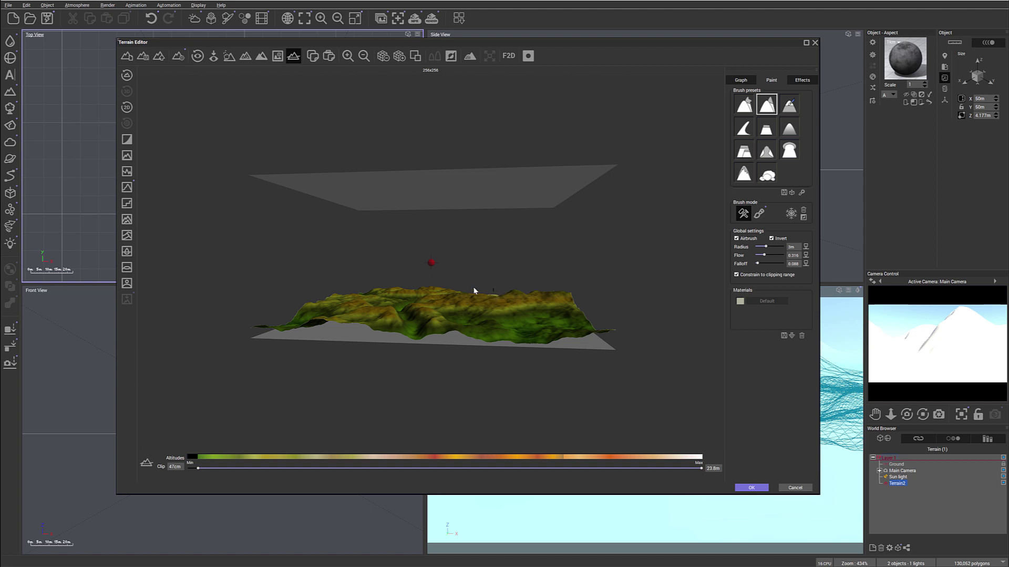
mouse_move(434, 321)
right_down()
mouse_move(428, 342)
mouse_move(505, 408)
mouse_move(427, 306)
right_up()
mouse_move(393, 296)
mouse_down()
mouse_move(333, 266)
mouse_move(325, 242)
mouse_move(376, 297)
mouse_move(331, 260)
mouse_move(335, 189)
mouse_move(325, 256)
mouse_move(327, 177)
mouse_move(345, 156)
mouse_move(324, 254)
mouse_move(386, 299)
mouse_move(361, 290)
mouse_move(473, 318)
mouse_move(408, 294)
mouse_move(489, 310)
mouse_move(372, 291)
mouse_move(331, 268)
mouse_move(389, 299)
mouse_move(332, 280)
mouse_move(399, 311)
mouse_up()
right_drag(480, 282, 345, 279)
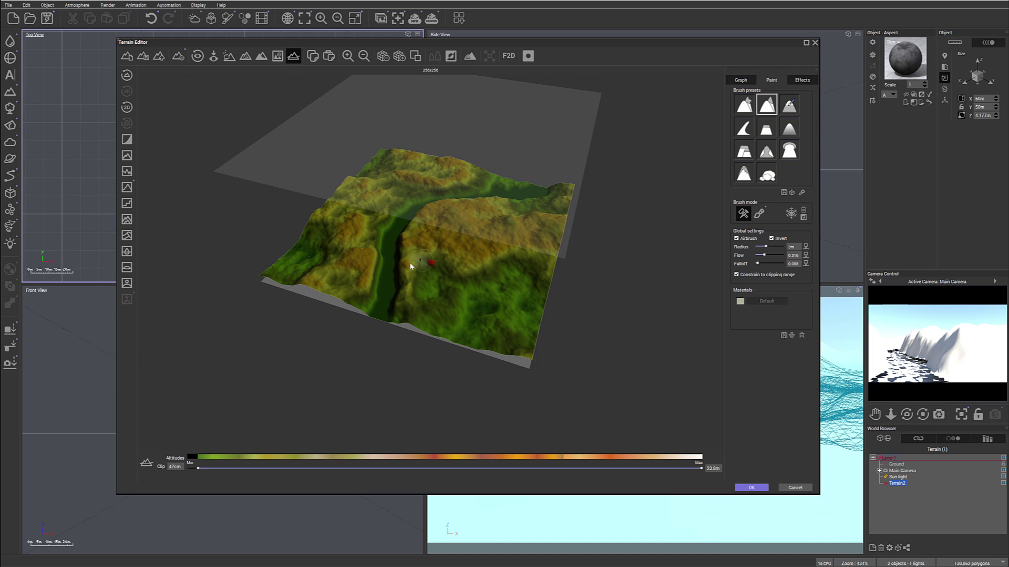
right_drag(400, 268, 497, 282)
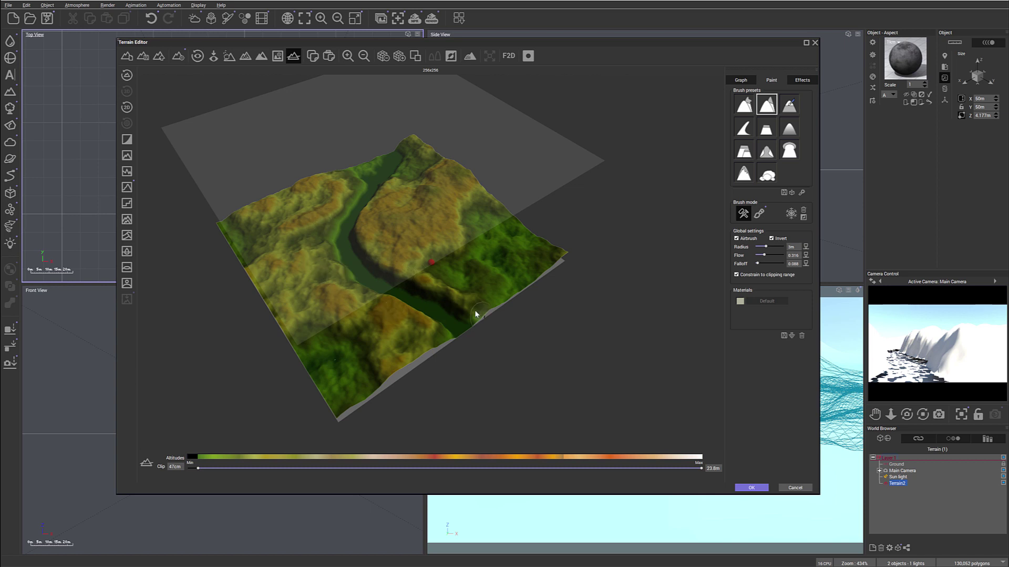
mouse_move(465, 295)
right_down()
mouse_move(435, 287)
mouse_move(396, 252)
mouse_move(414, 254)
right_up()
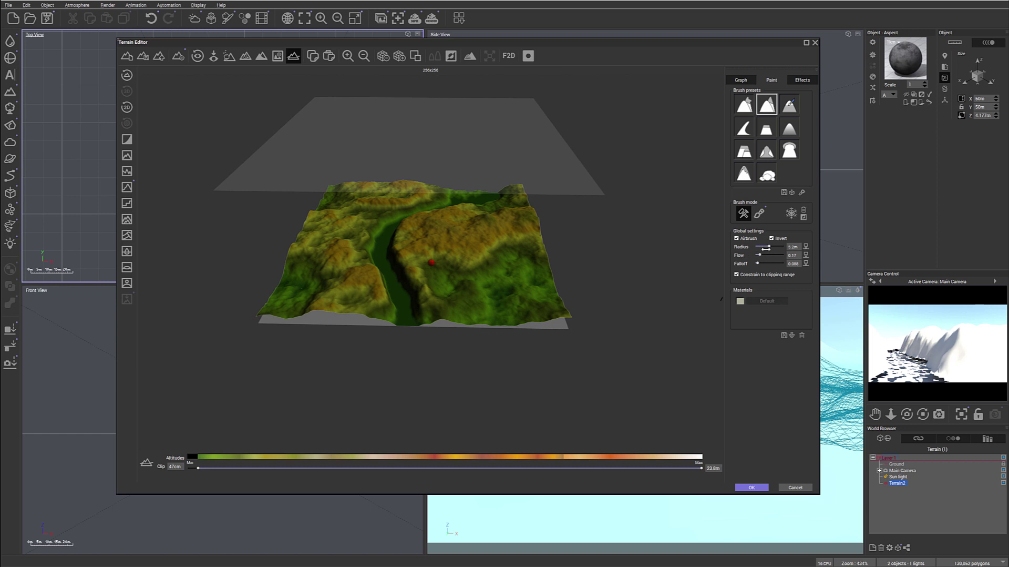
- Lower and smooth the ridge beside the river, then build up the river's left bank
mouse_move(297, 296)
right_down()
mouse_move(312, 331)
mouse_move(377, 308)
right_up()
drag(387, 301, 365, 273)
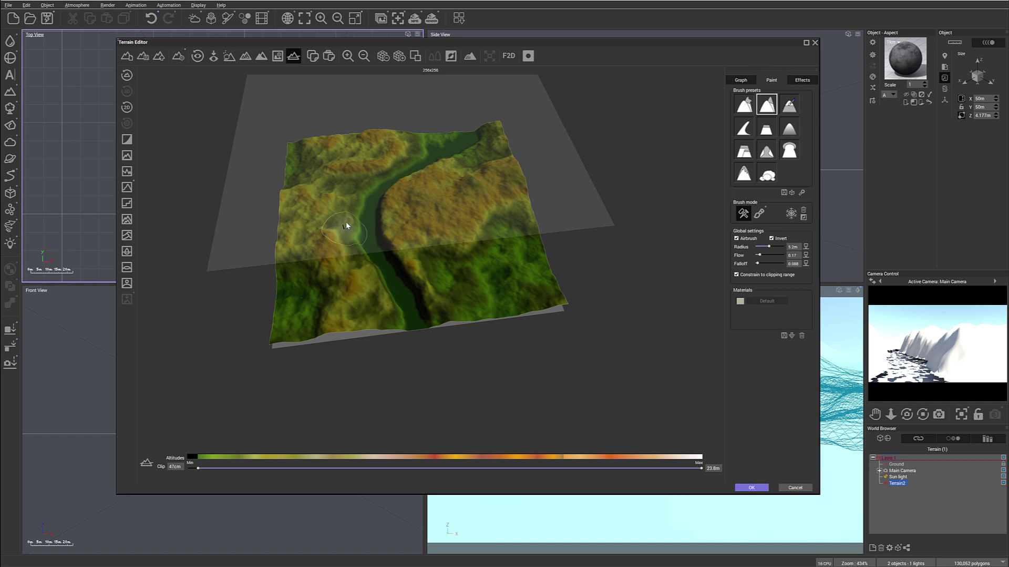
mouse_move(351, 221)
mouse_down()
mouse_move(372, 179)
mouse_move(356, 167)
mouse_move(420, 145)
mouse_move(368, 167)
mouse_move(347, 212)
mouse_up()
mouse_move(358, 249)
mouse_down()
mouse_move(368, 253)
mouse_move(365, 282)
mouse_move(423, 313)
mouse_up()
right_drag(423, 313, 393, 284)
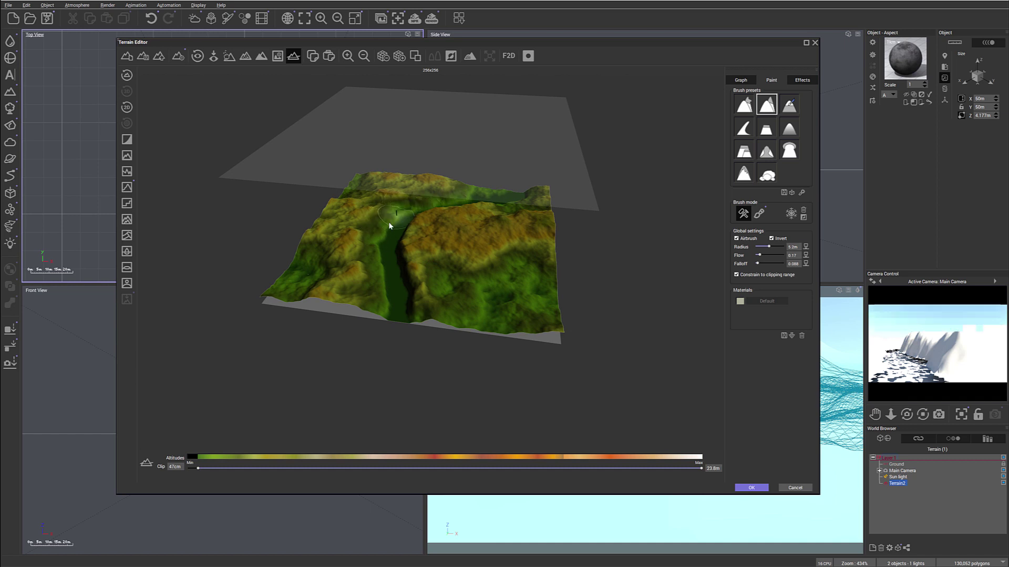
mouse_move(392, 315)
right_down()
mouse_move(462, 258)
mouse_move(452, 242)
mouse_move(399, 244)
mouse_move(497, 251)
mouse_move(487, 274)
mouse_move(467, 262)
right_up()
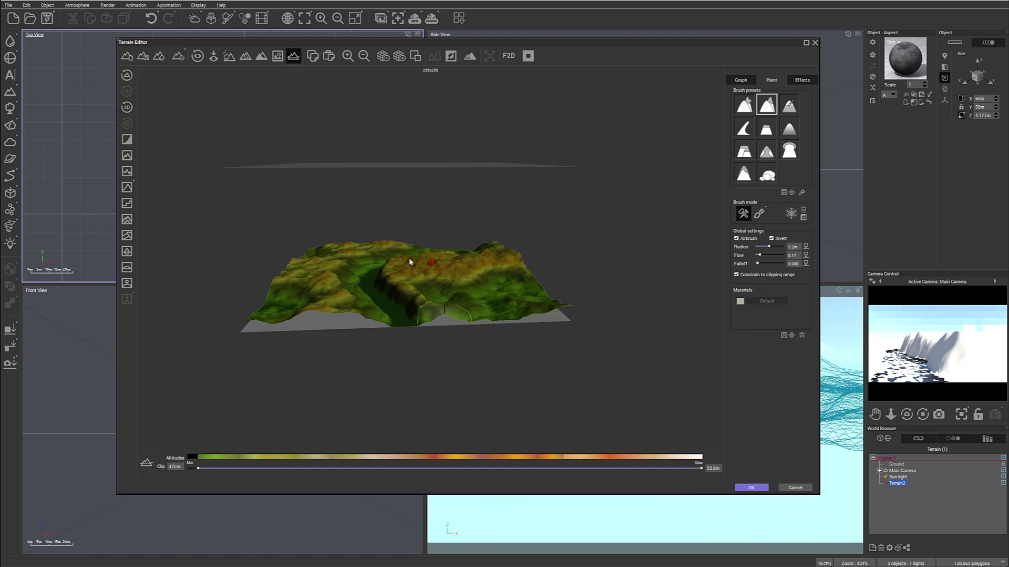
- Lower Clip Max to 2.44 m and apply diffusive and thermal erosion
drag(699, 466, 232, 456)
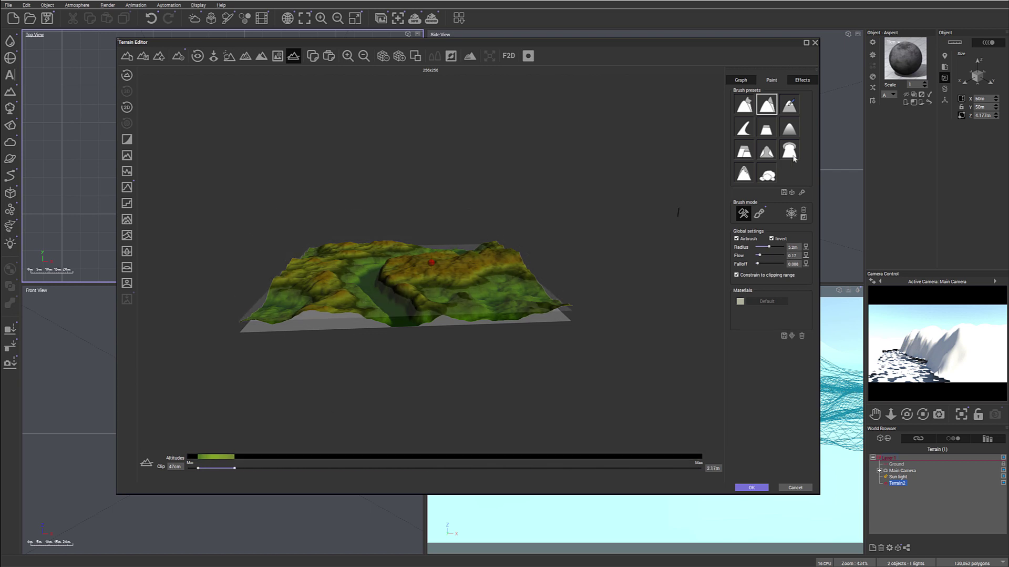
click(802, 80)
click(754, 99)
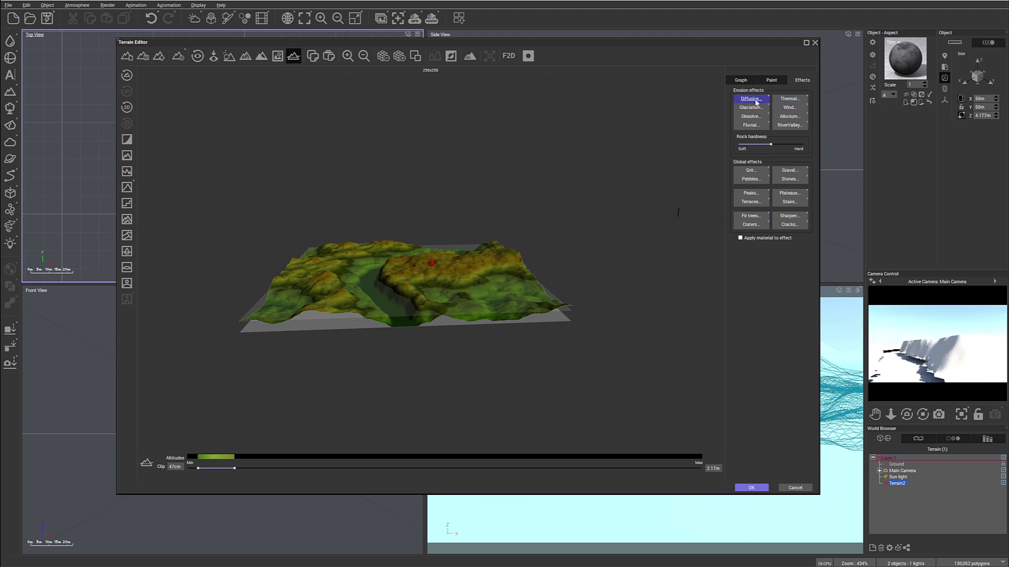
click(798, 99)
click(772, 80)
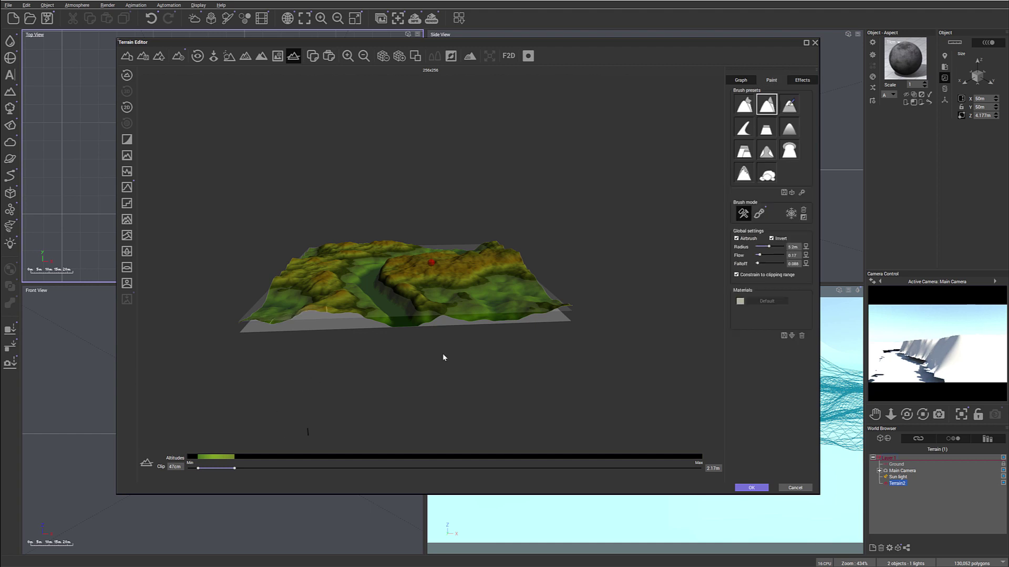
- Restore Clip Max to 23.8 m and inspect the eroded terrain from several angles
right_drag(408, 308, 440, 336)
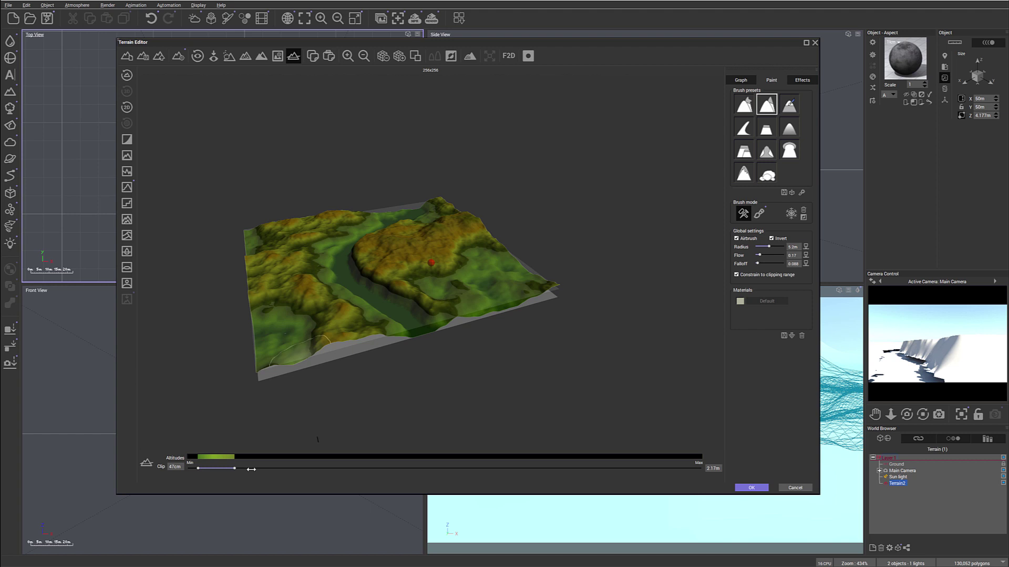
drag(237, 468, 701, 467)
right_drag(558, 342, 397, 277)
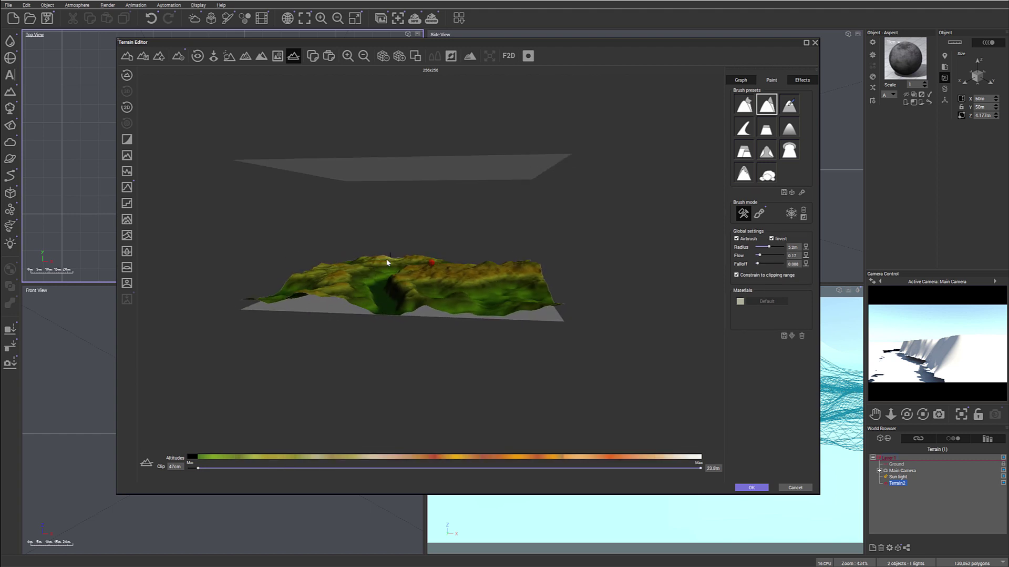
right_drag(408, 289, 457, 338)
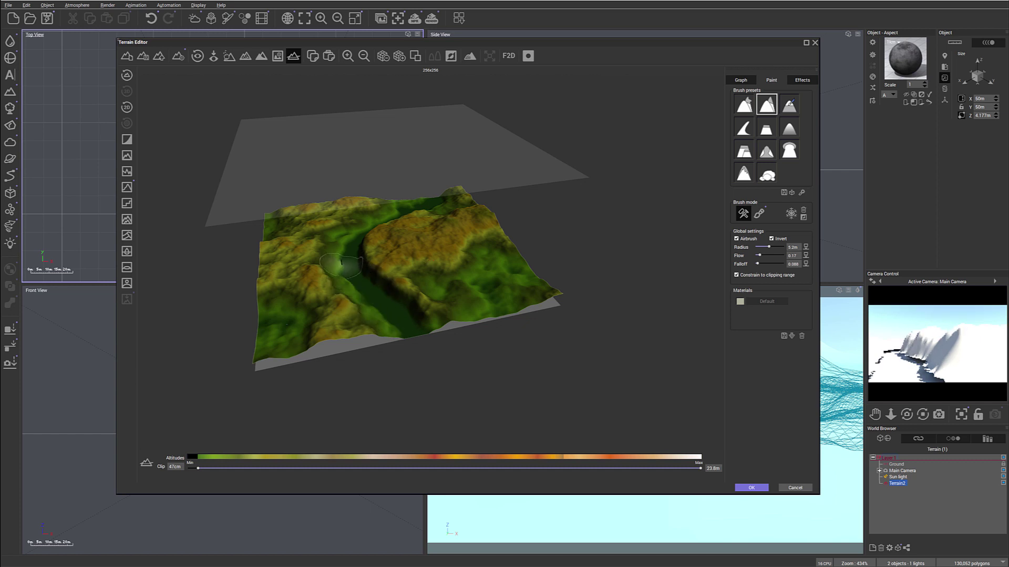
mouse_move(433, 281)
right_down()
mouse_move(431, 269)
mouse_move(358, 247)
mouse_move(339, 299)
right_up()
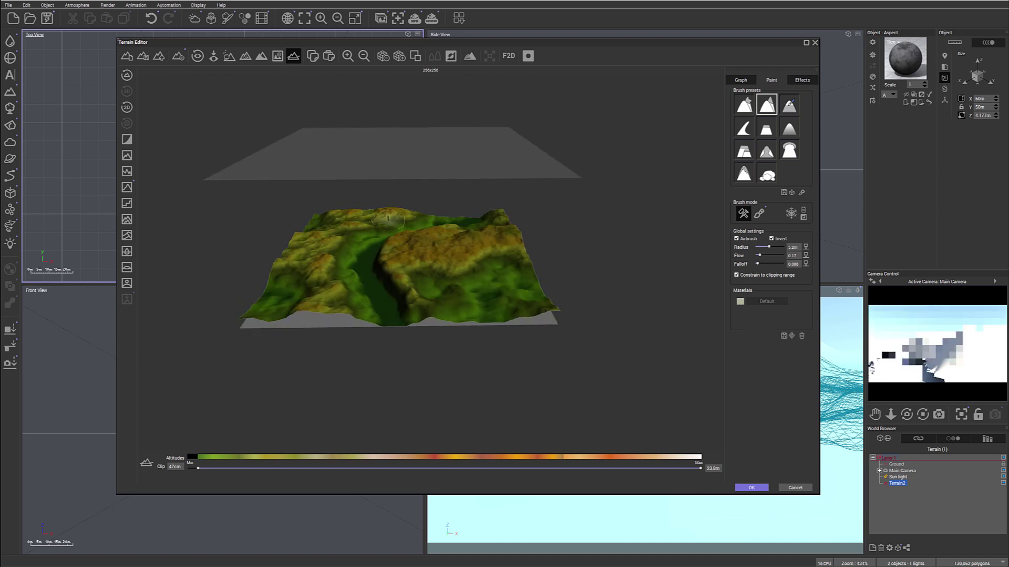
- Reset Clip Min to 0 m, hide the clipping planes and inspect the terrain
drag(198, 467, 188, 467)
click(294, 60)
right_drag(465, 331, 479, 383)
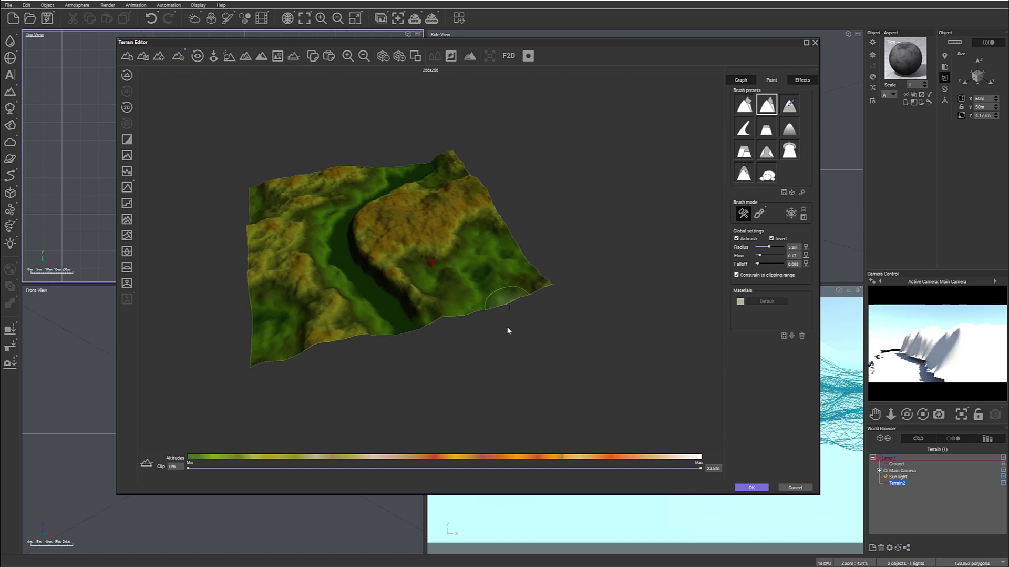
mouse_move(494, 234)
right_down()
mouse_move(427, 276)
mouse_move(436, 264)
right_up()
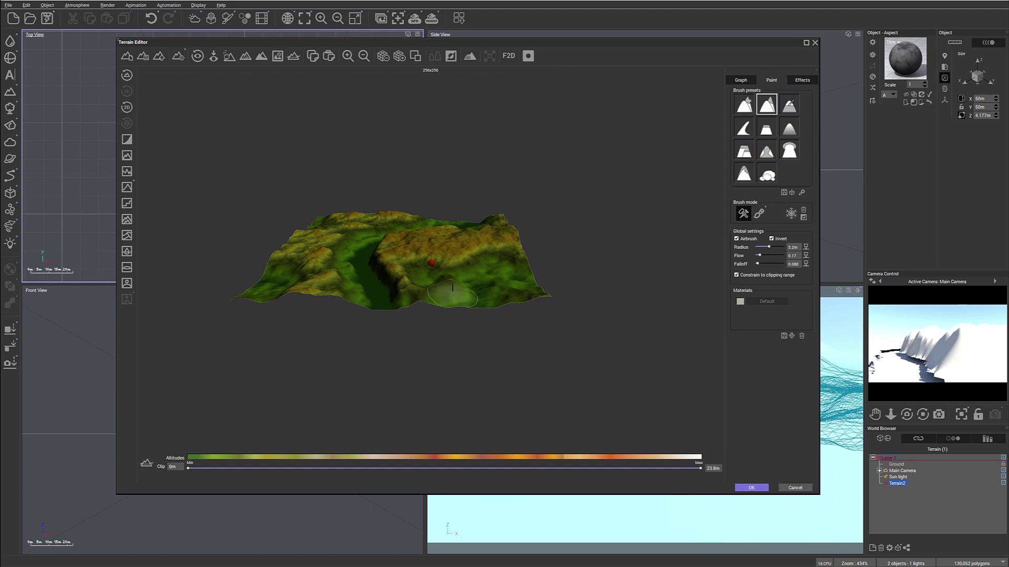
right_drag(458, 267, 305, 260)
scroll(404, 279, up, 5)
scroll(403, 278, down, 5)
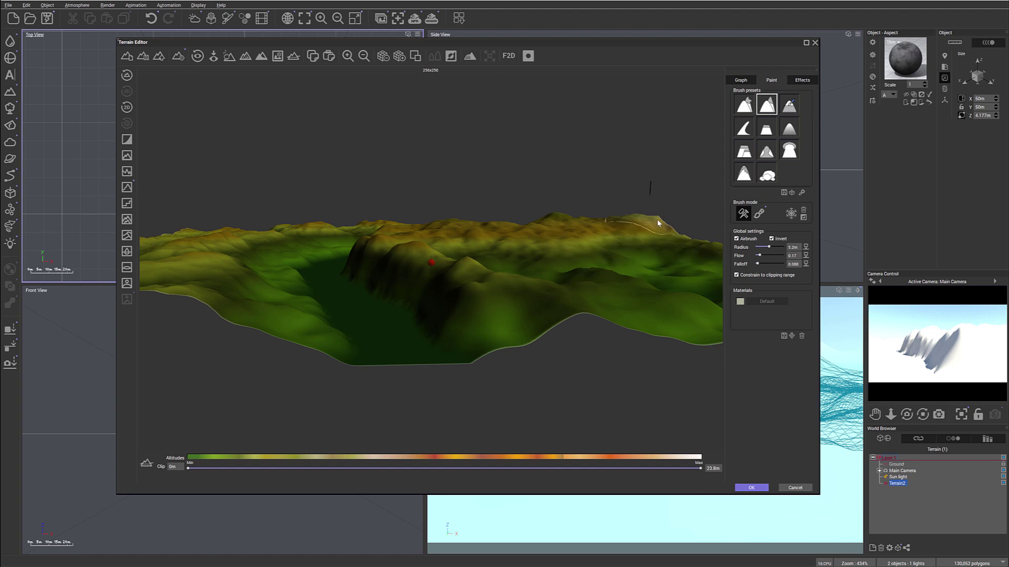
right_drag(454, 267, 444, 306)
scroll(444, 308, down, 5)
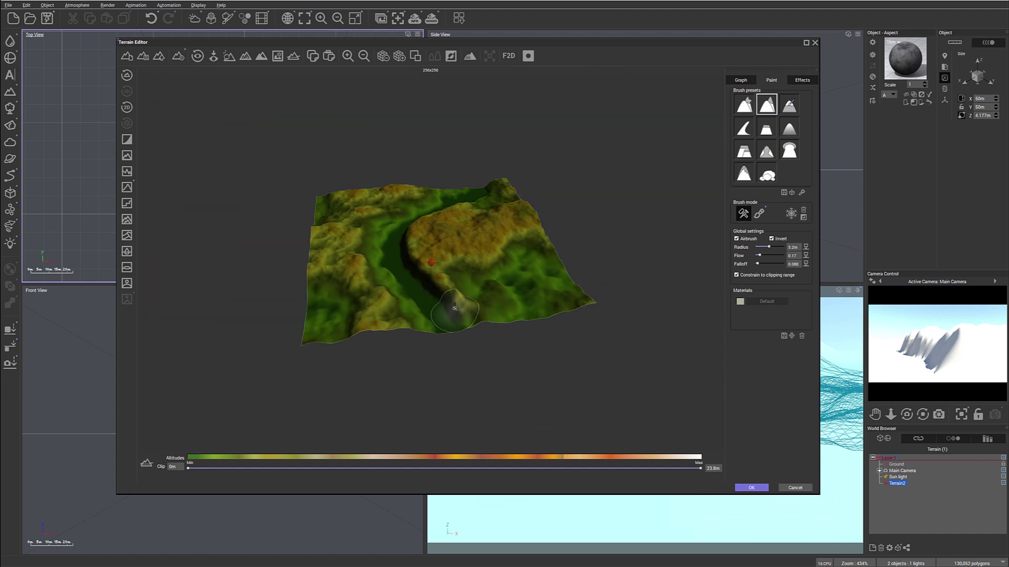
right_drag(520, 271, 567, 261)
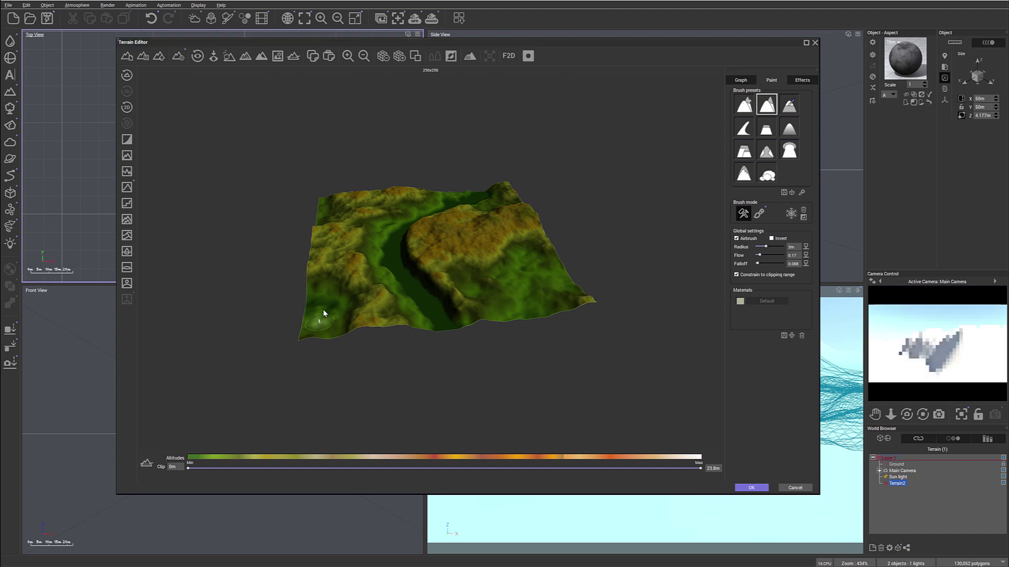
- Raise bumps at the left edge and top-left corner, plus ridges across the lower-left valley and right side
right_drag(325, 305, 317, 293)
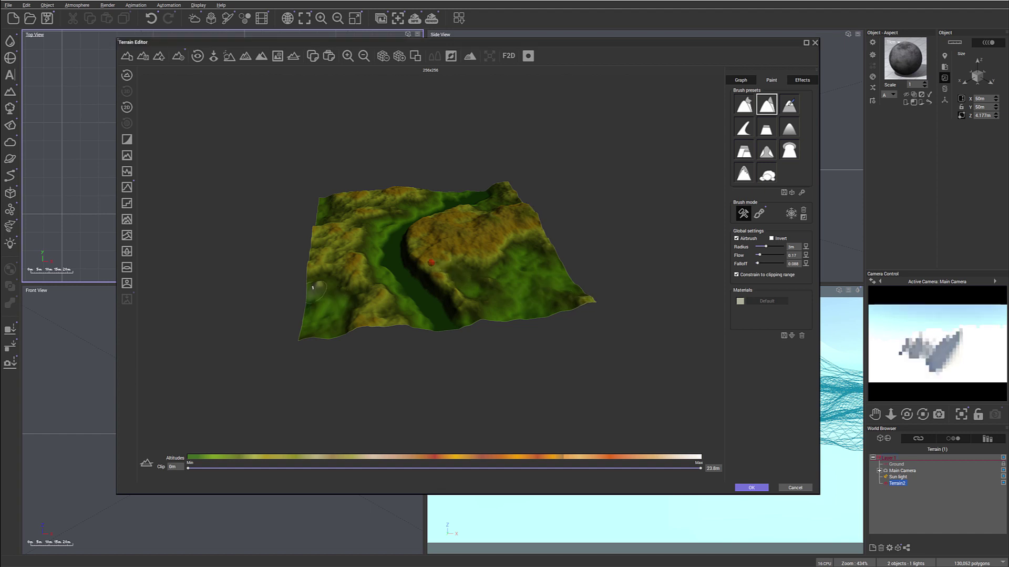
mouse_move(313, 286)
mouse_down()
mouse_move(310, 323)
mouse_move(315, 235)
mouse_up()
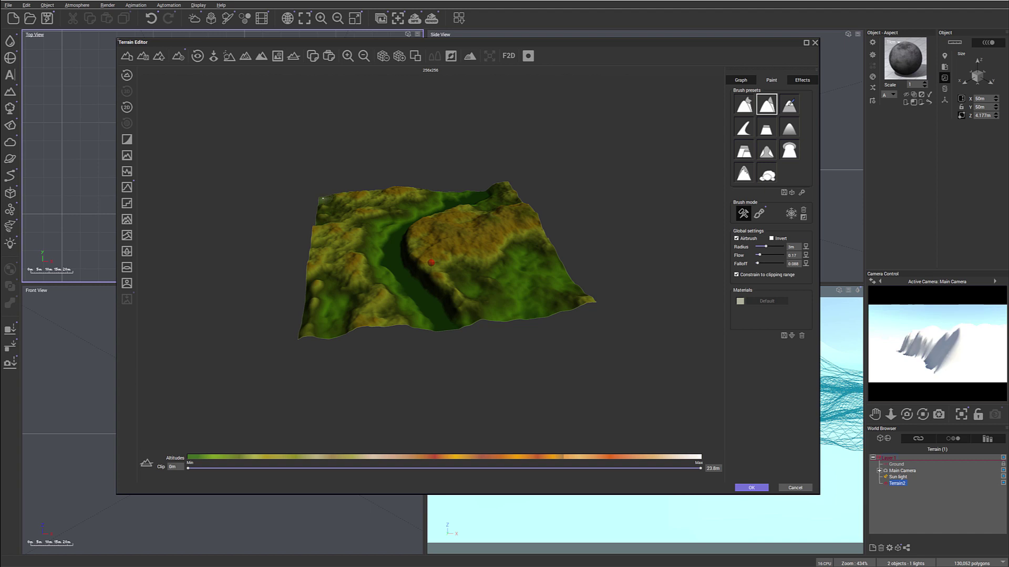
drag(324, 202, 326, 215)
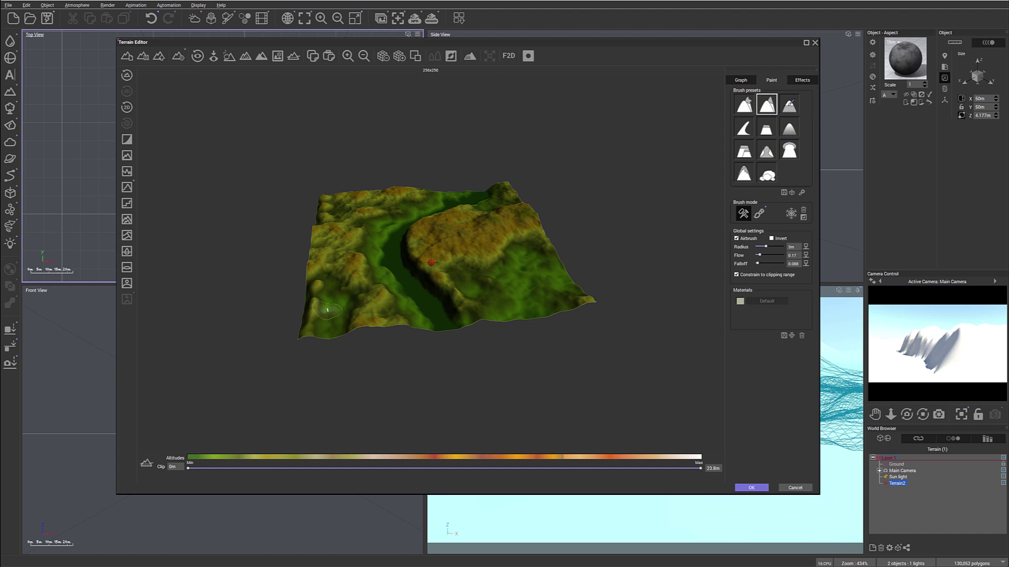
mouse_move(340, 303)
mouse_down()
mouse_move(321, 273)
mouse_move(331, 271)
mouse_up()
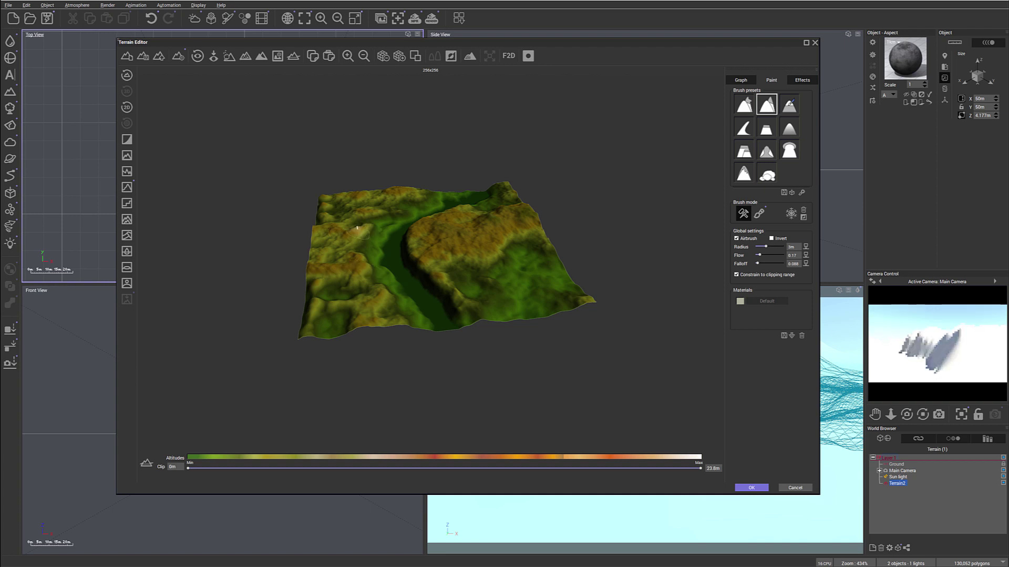
mouse_move(361, 232)
mouse_down()
mouse_move(373, 230)
mouse_move(358, 230)
mouse_up()
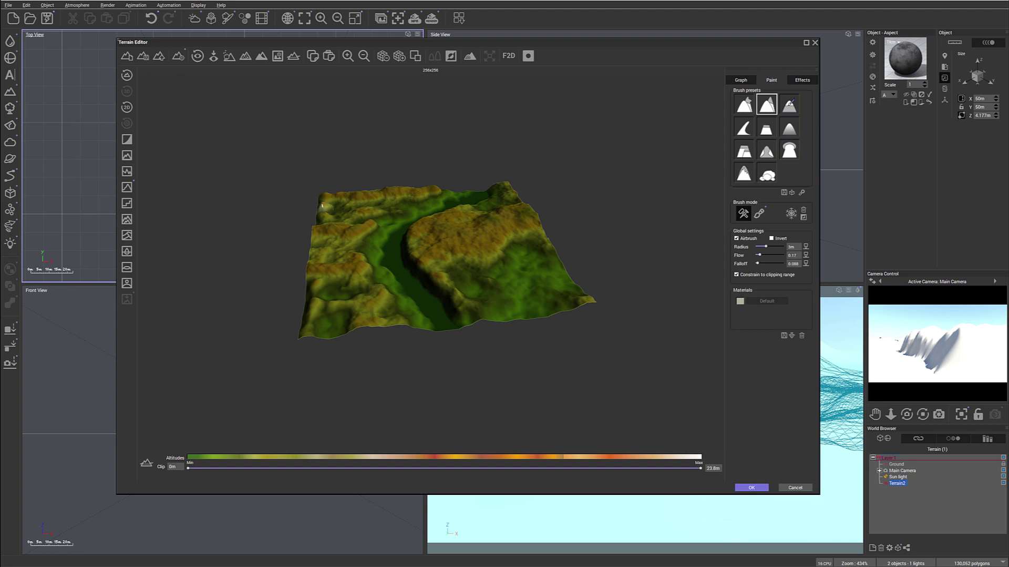
- Raise bumps across the terrain's right slope and check them from elevated angles
right_drag(573, 327, 544, 267)
drag(544, 268, 547, 285)
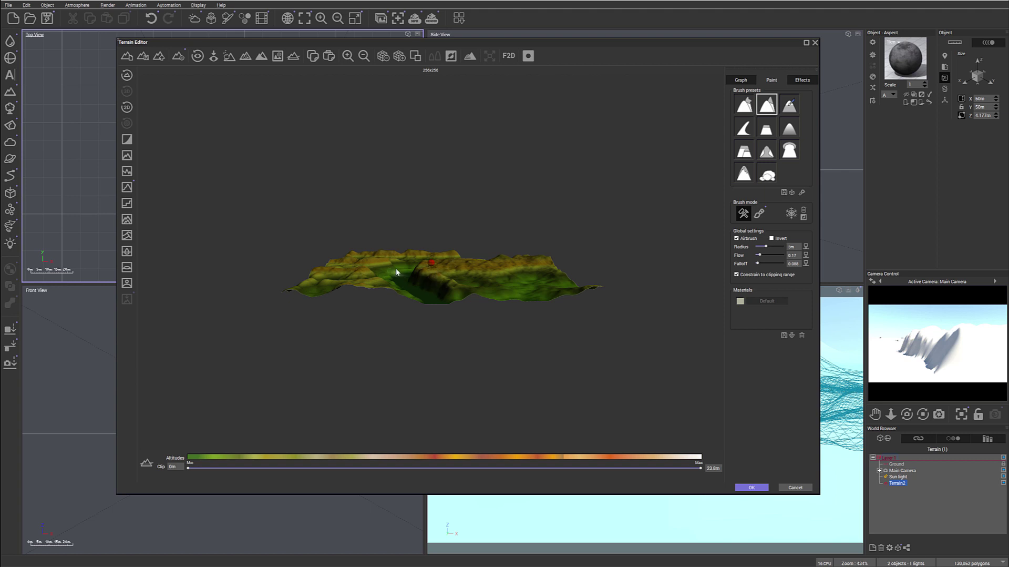
drag(397, 270, 429, 311)
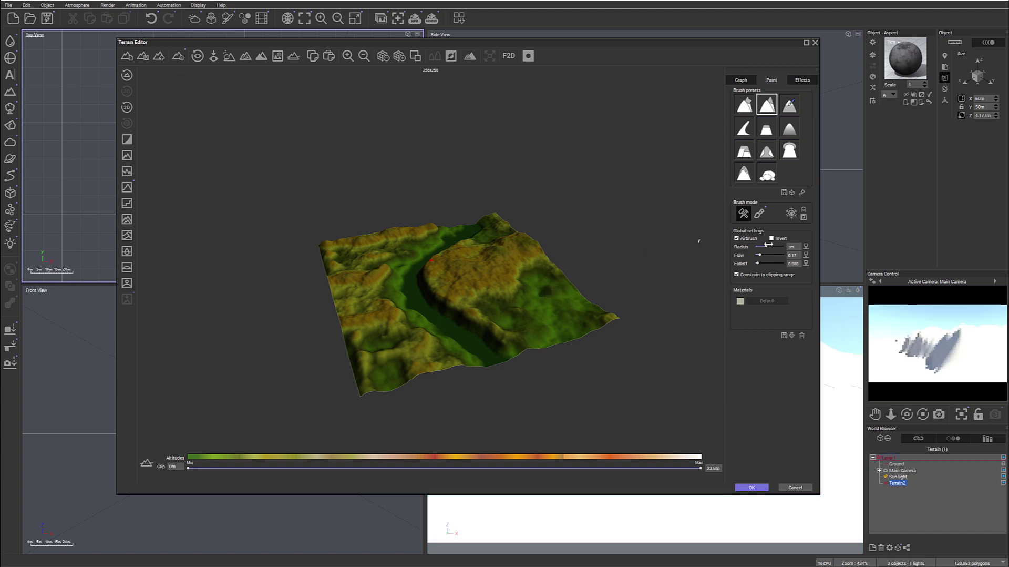
mouse_move(537, 277)
mouse_down()
mouse_move(552, 305)
mouse_move(501, 318)
mouse_up()
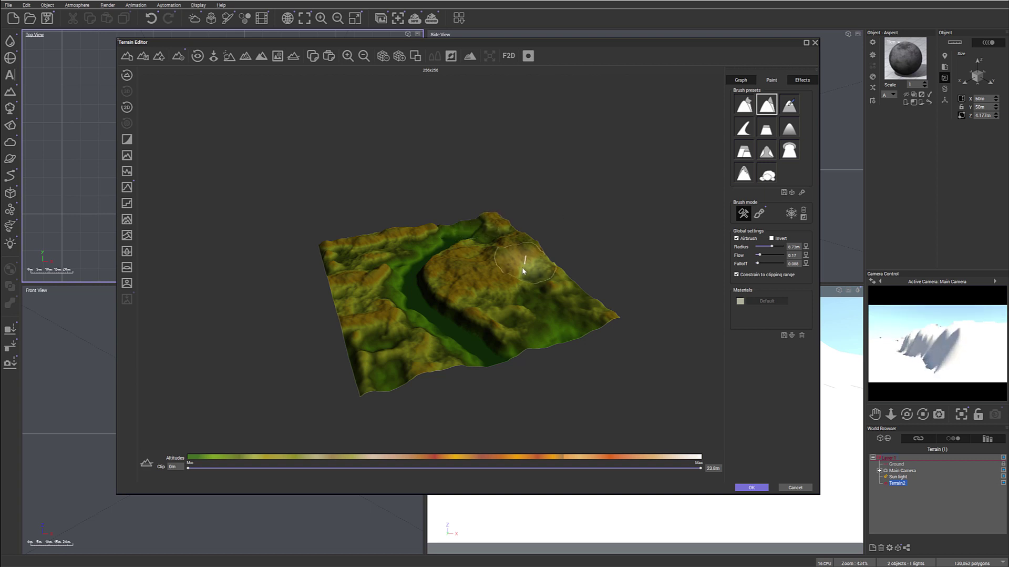
right_drag(518, 271, 479, 237)
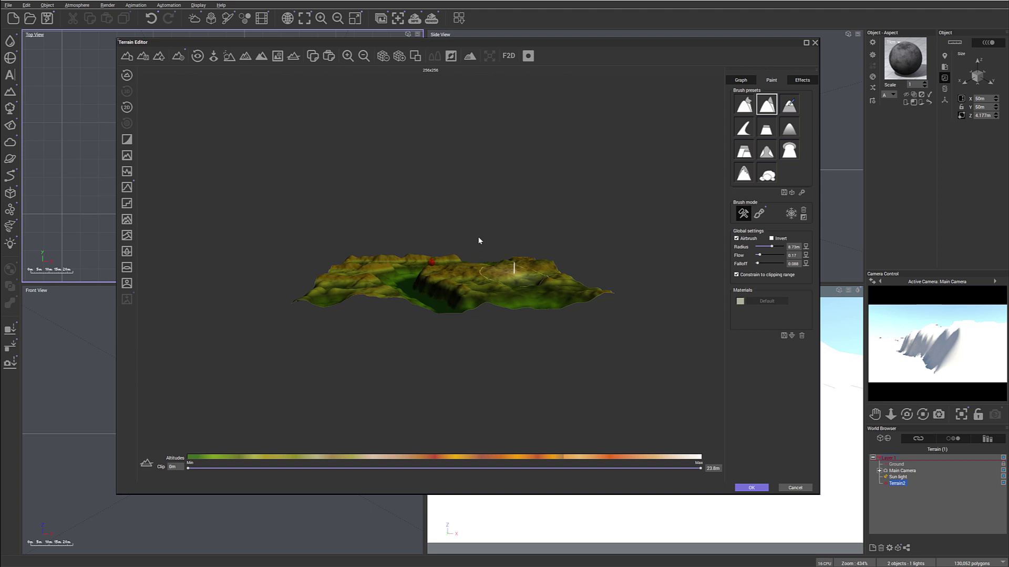
right_drag(500, 279, 524, 332)
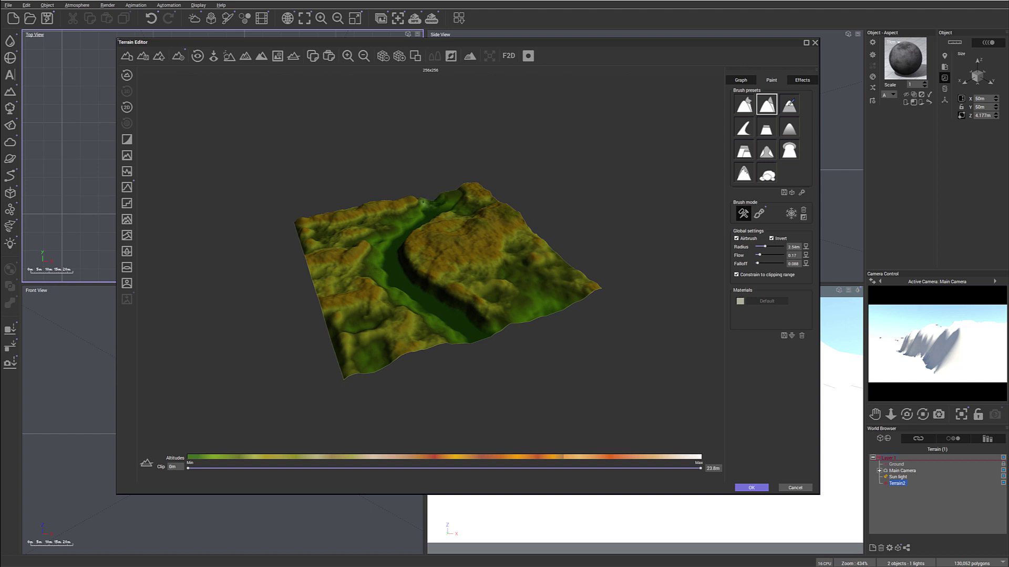
- Check the terrain from a near side-on view and undo the last raised ridge wall
right_drag(509, 240, 451, 186)
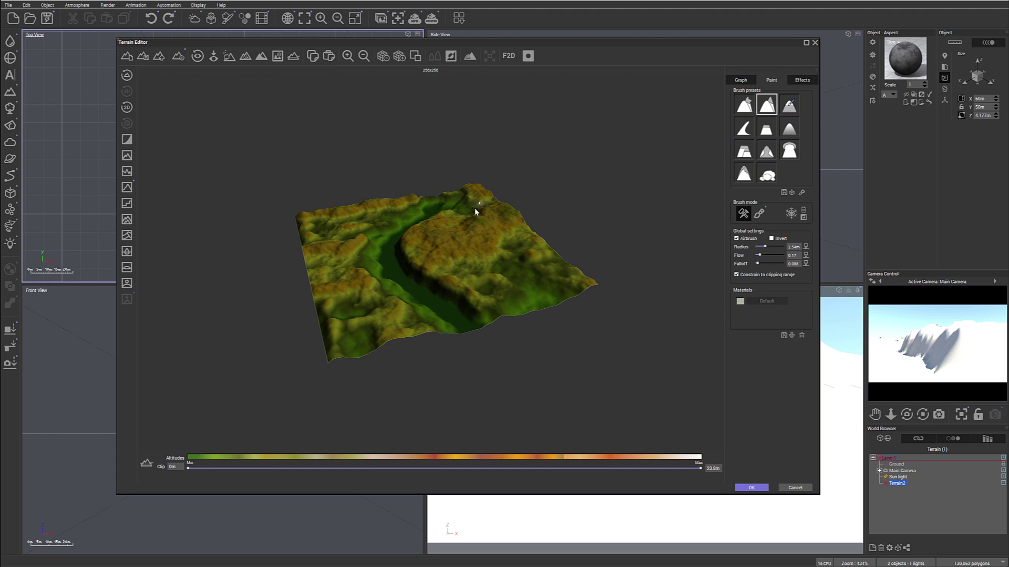
mouse_move(477, 247)
right_down()
mouse_move(442, 207)
mouse_move(453, 216)
mouse_move(412, 259)
mouse_move(463, 269)
mouse_move(477, 251)
right_up()
scroll(415, 263, up, 3)
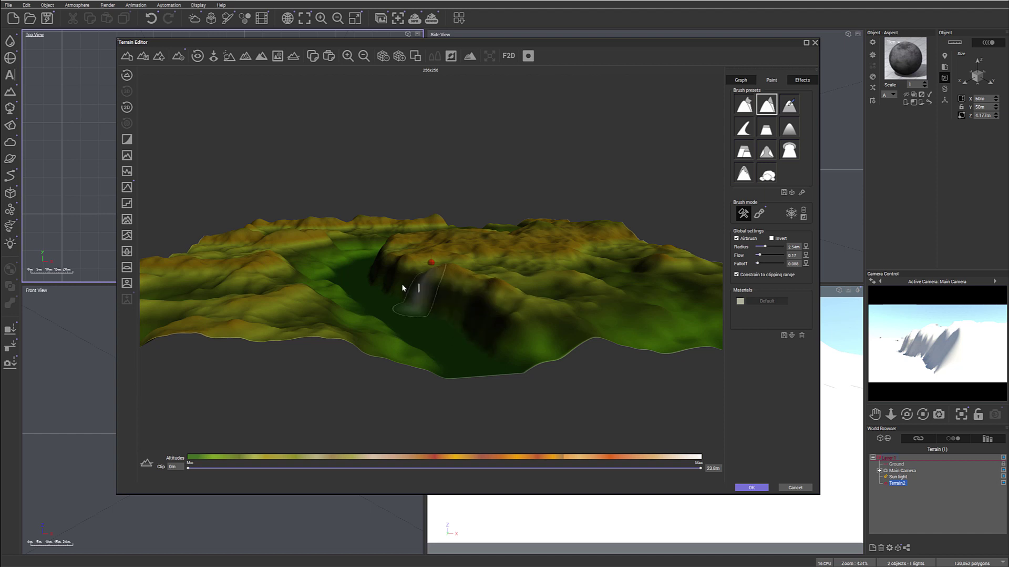
key(ctrl+z)
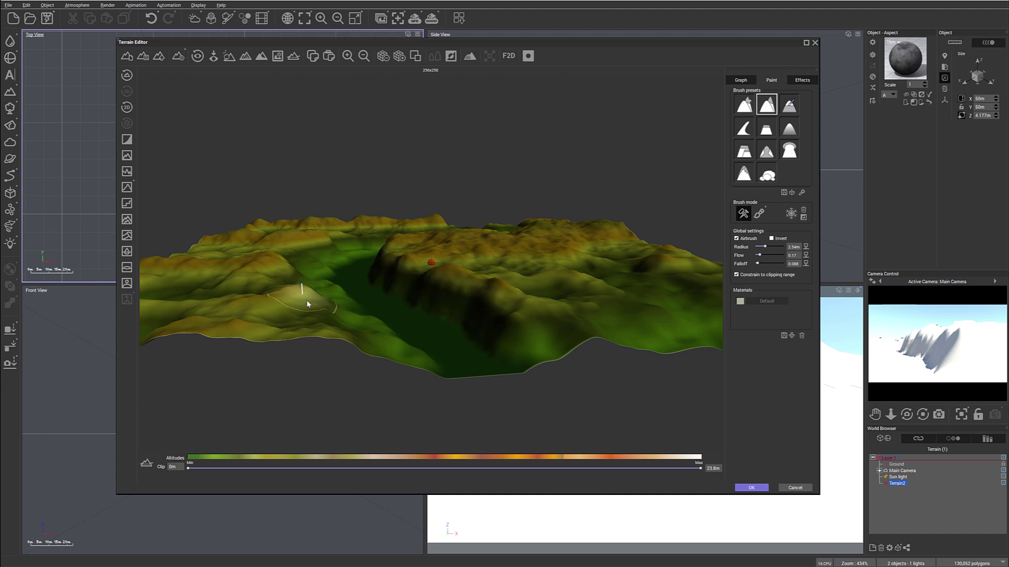
- Invert the brush, carve down the left hill beside the river, and inspect it from several angles
right_drag(409, 293, 363, 326)
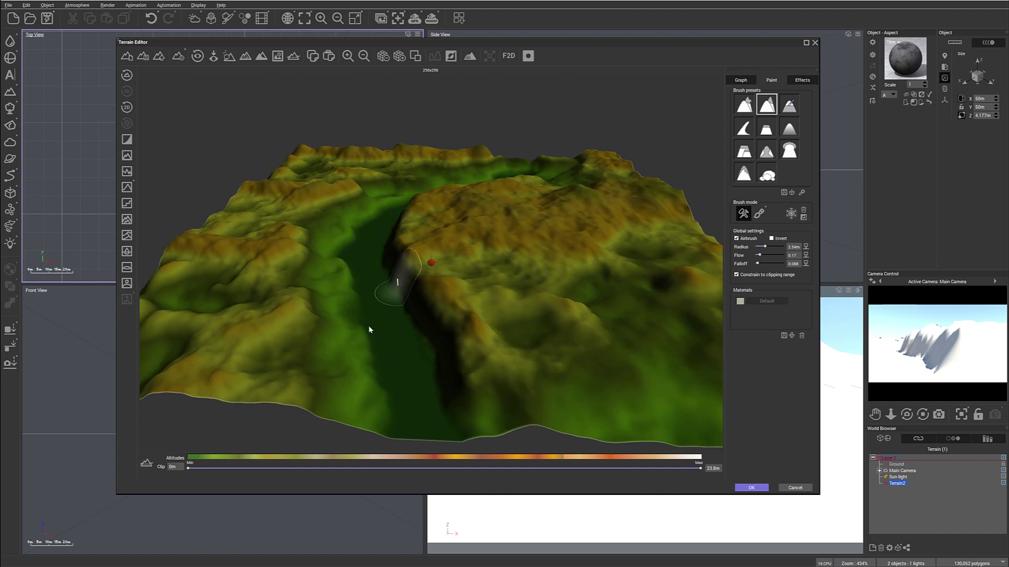
click(779, 239)
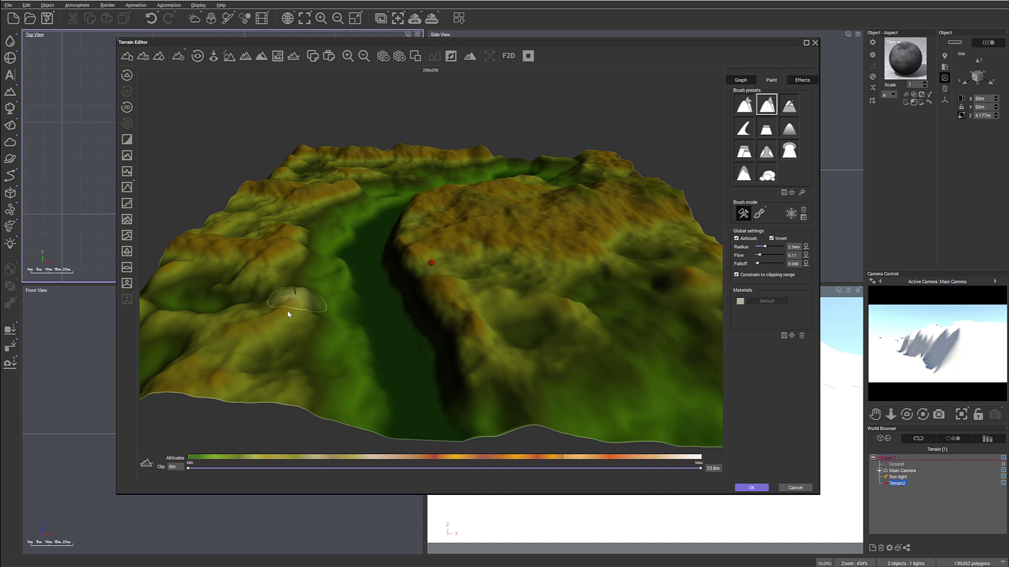
mouse_move(297, 303)
mouse_down()
mouse_move(279, 365)
mouse_move(289, 412)
mouse_move(318, 422)
mouse_move(238, 399)
mouse_up()
right_drag(427, 398, 449, 309)
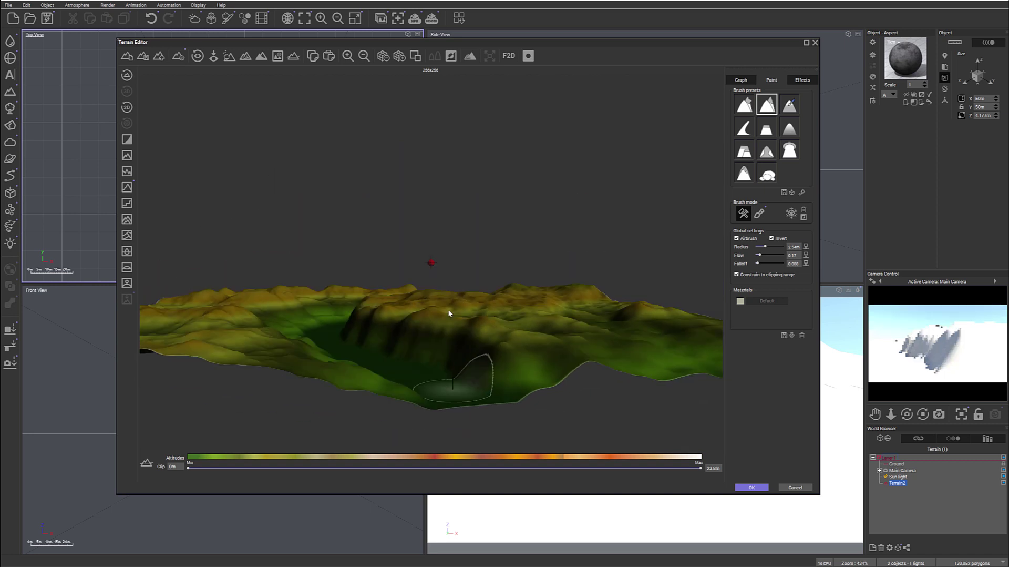
mouse_move(387, 404)
right_down()
mouse_move(408, 408)
mouse_move(333, 399)
right_up()
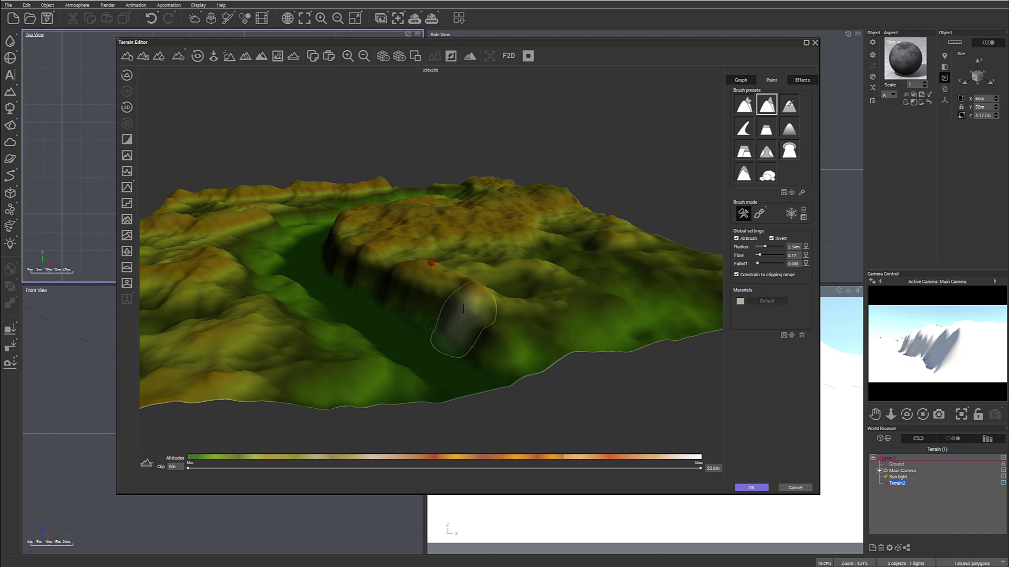
mouse_move(593, 313)
right_down()
mouse_move(560, 304)
mouse_move(578, 297)
mouse_move(570, 286)
right_up()
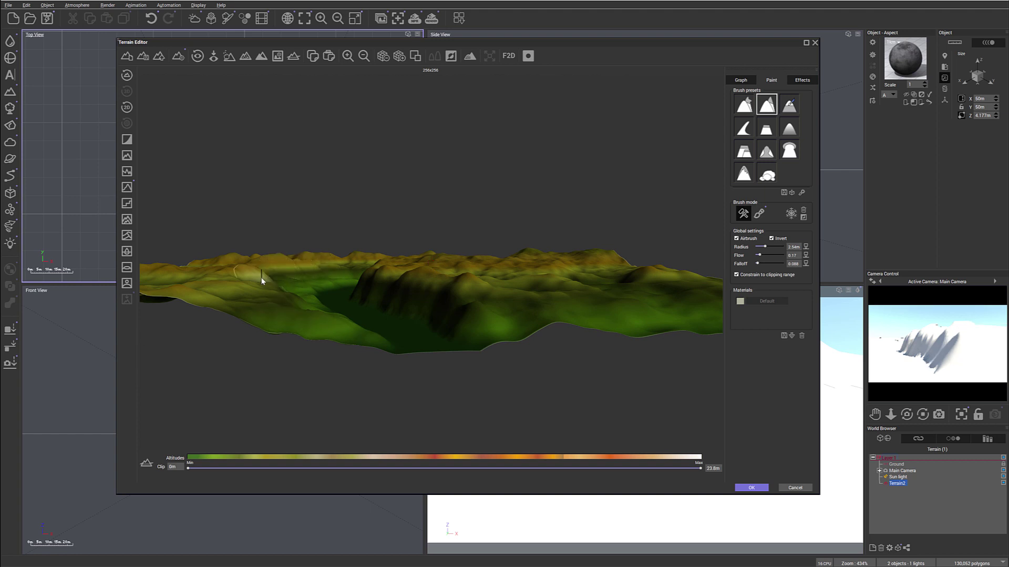
mouse_move(384, 267)
right_down()
mouse_move(396, 333)
mouse_move(387, 334)
right_up()
mouse_move(444, 264)
right_down()
mouse_move(374, 266)
mouse_move(440, 181)
mouse_move(526, 225)
mouse_move(590, 241)
mouse_move(590, 256)
mouse_move(567, 199)
mouse_move(599, 203)
mouse_move(620, 268)
right_up()
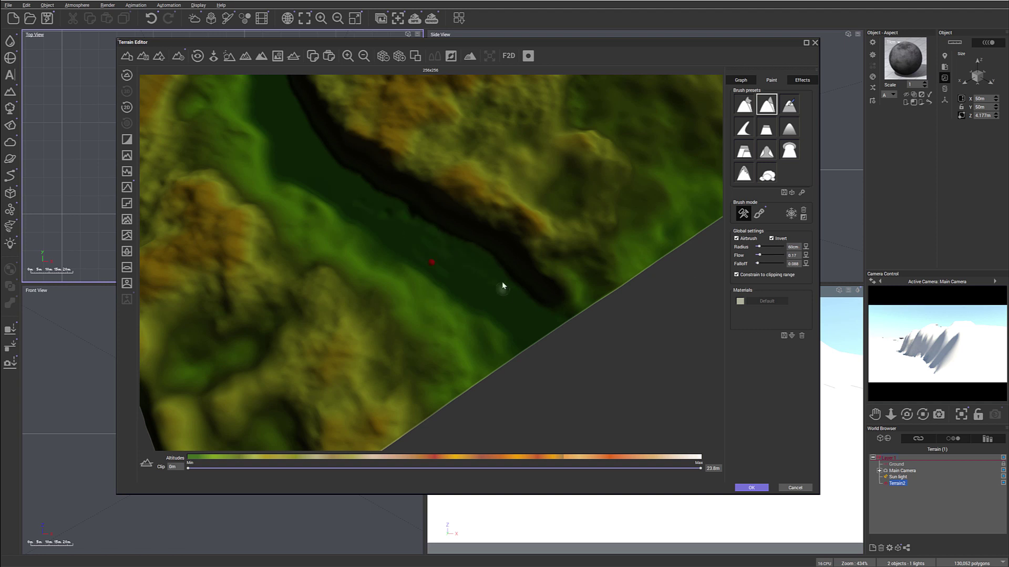
- Carve the valley floor slightly lower and orbit around to inspect the cliff
drag(475, 297, 548, 320)
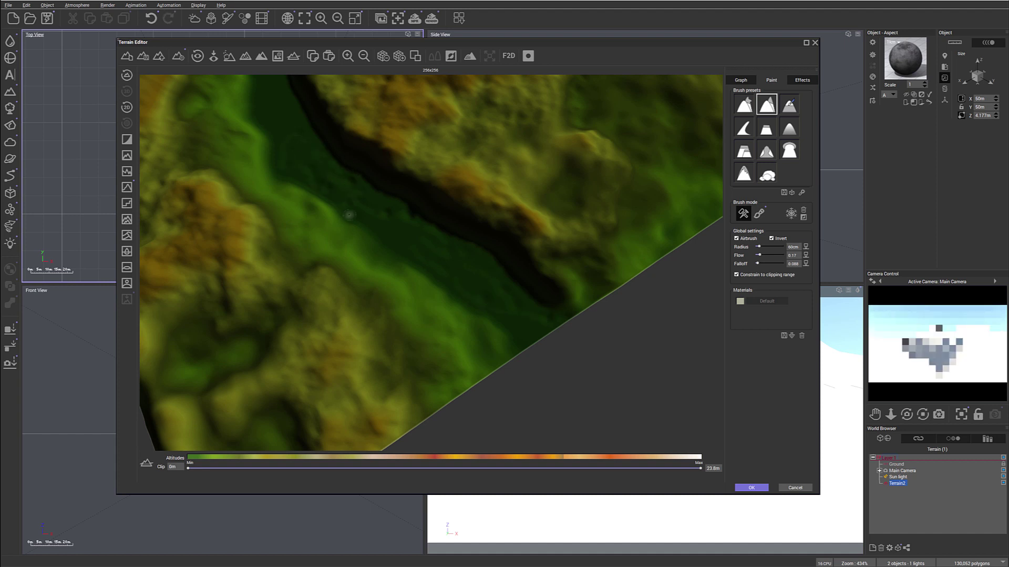
mouse_move(500, 260)
right_down()
mouse_move(445, 190)
mouse_move(438, 267)
right_up()
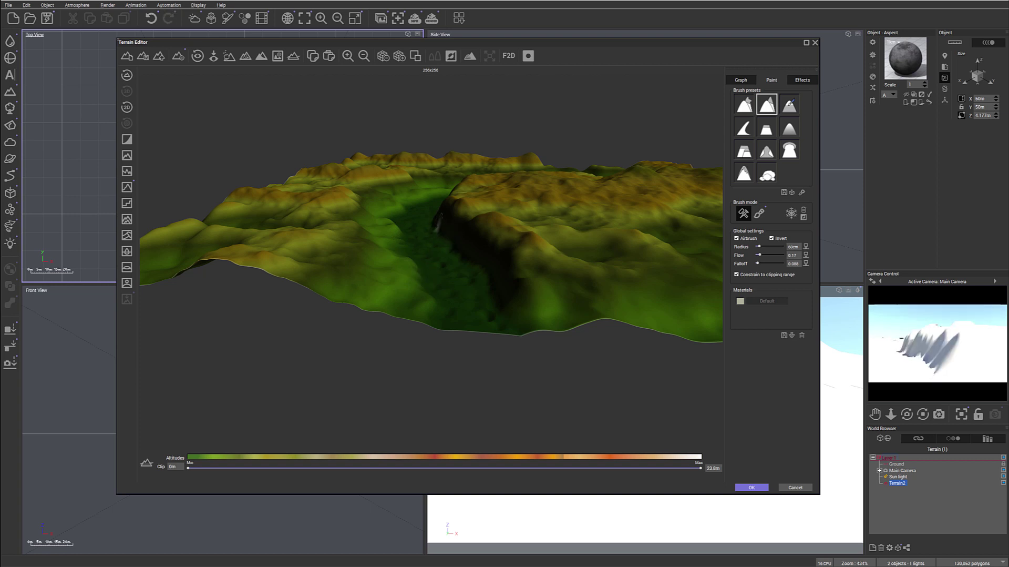
right_drag(476, 269, 542, 282)
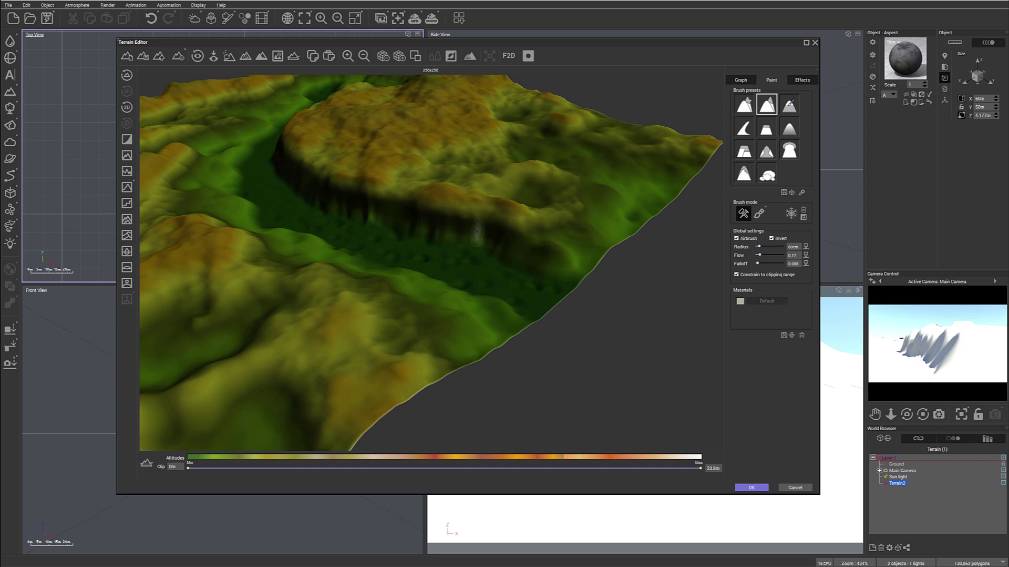
right_drag(525, 224, 478, 184)
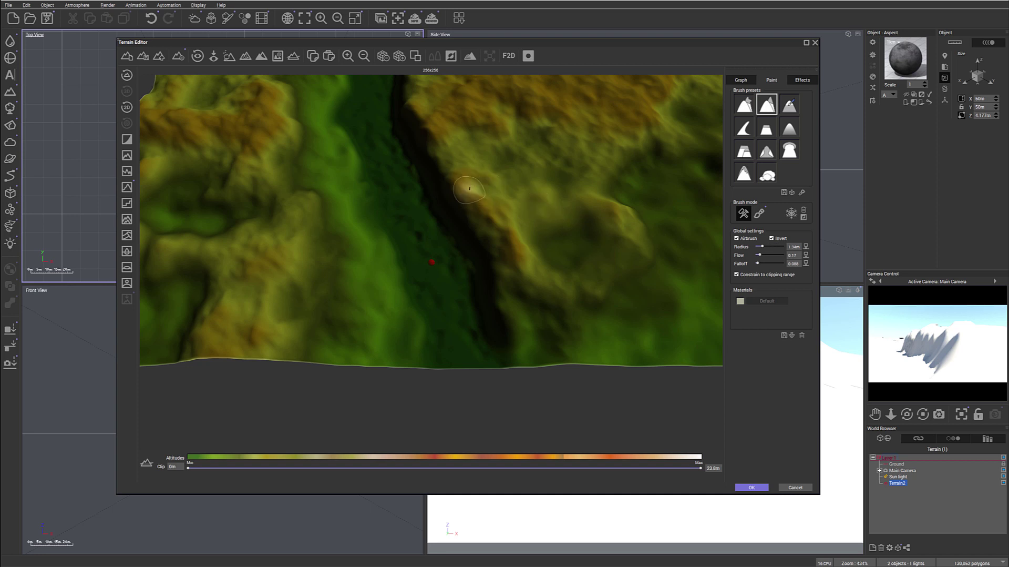
- Lower a small patch at the valley edge and apply the edits to Terrain2
drag(478, 195, 470, 202)
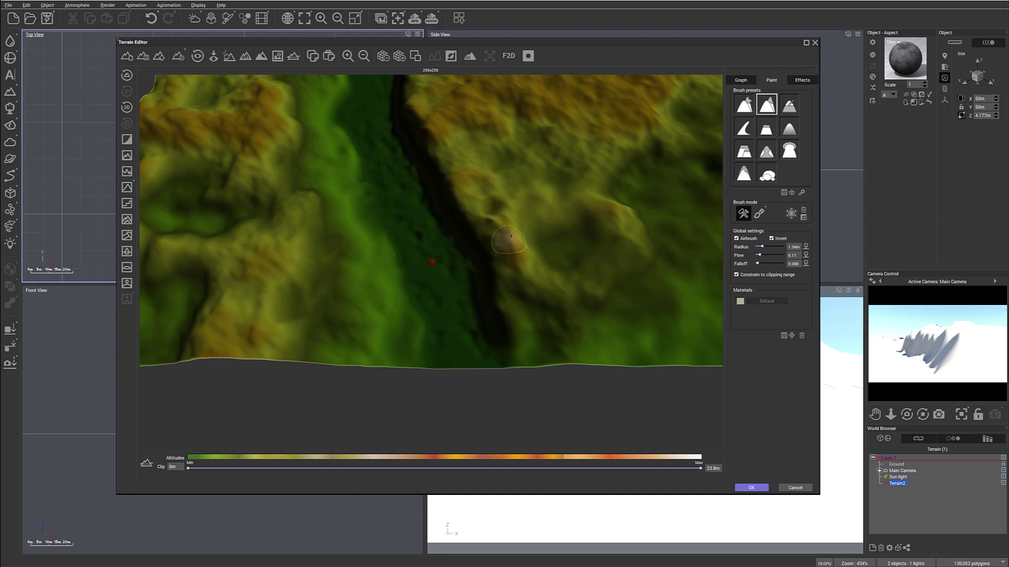
right_drag(518, 249, 578, 186)
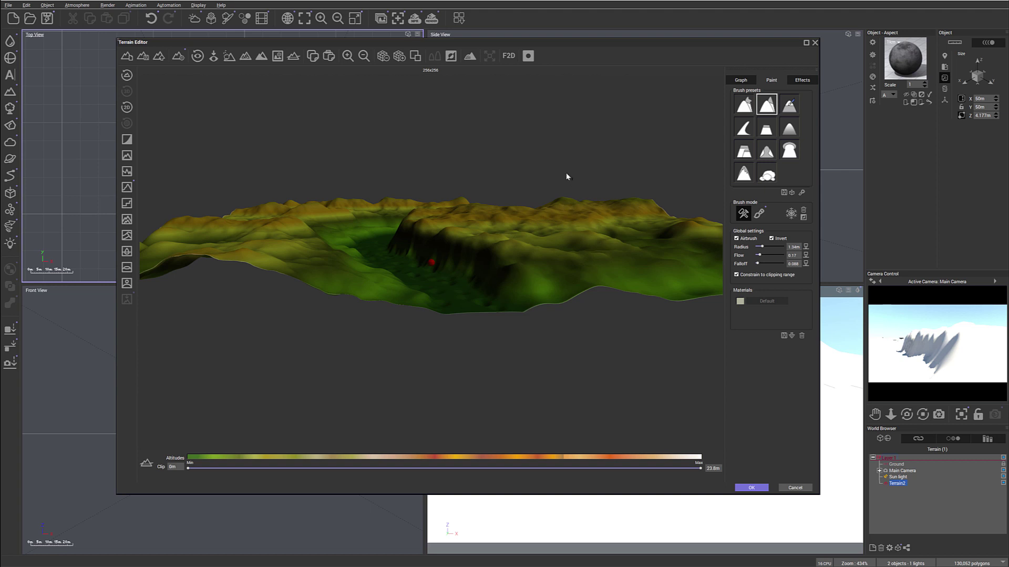
mouse_move(434, 245)
right_down()
mouse_move(457, 283)
mouse_move(403, 315)
right_up()
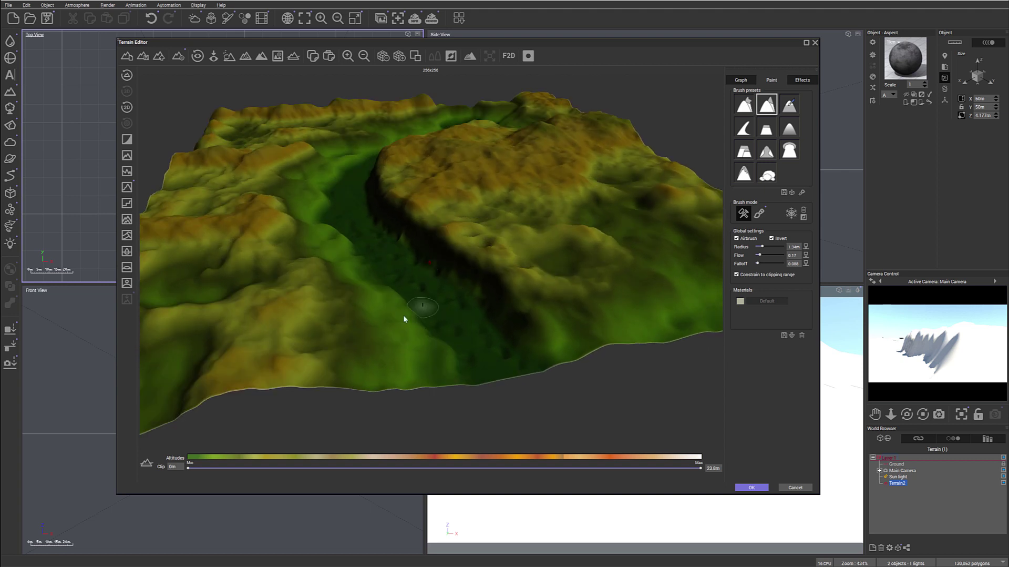
click(752, 487)
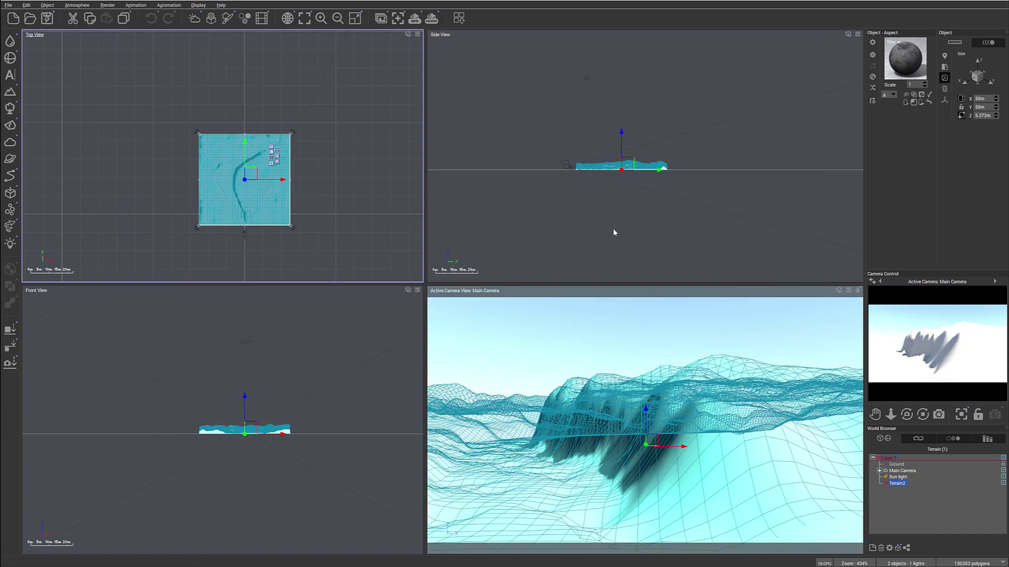
- Move the Main Camera closer to the terrain and flatten Terrain2's height in Side View
click(909, 470)
drag(238, 157, 238, 149)
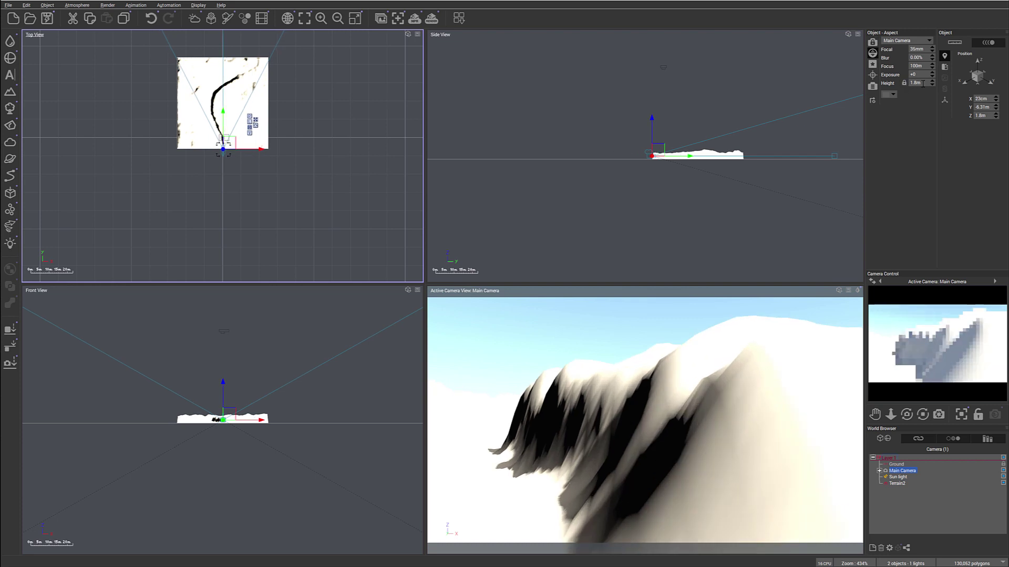
click(696, 157)
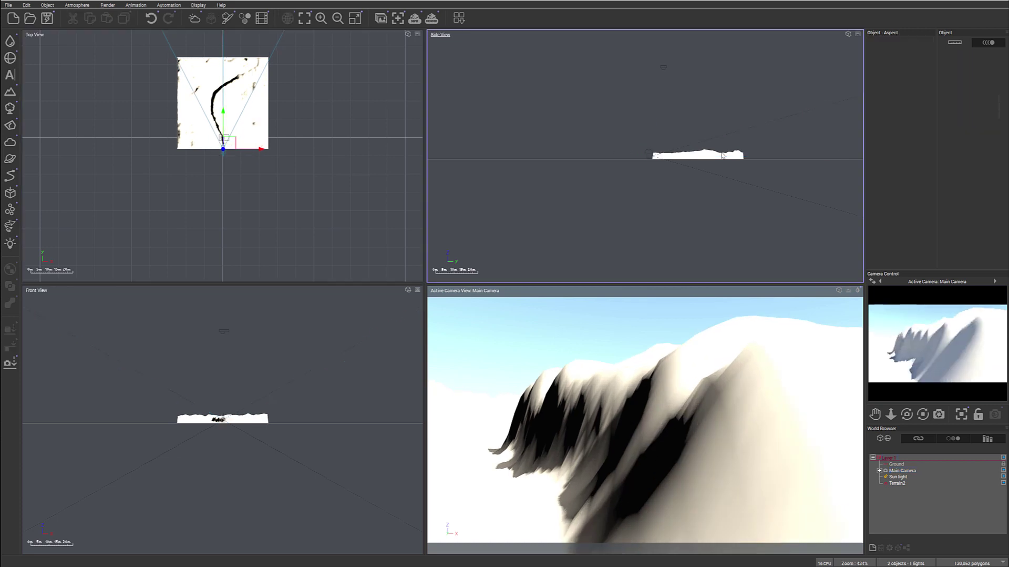
scroll(706, 153, up, 2)
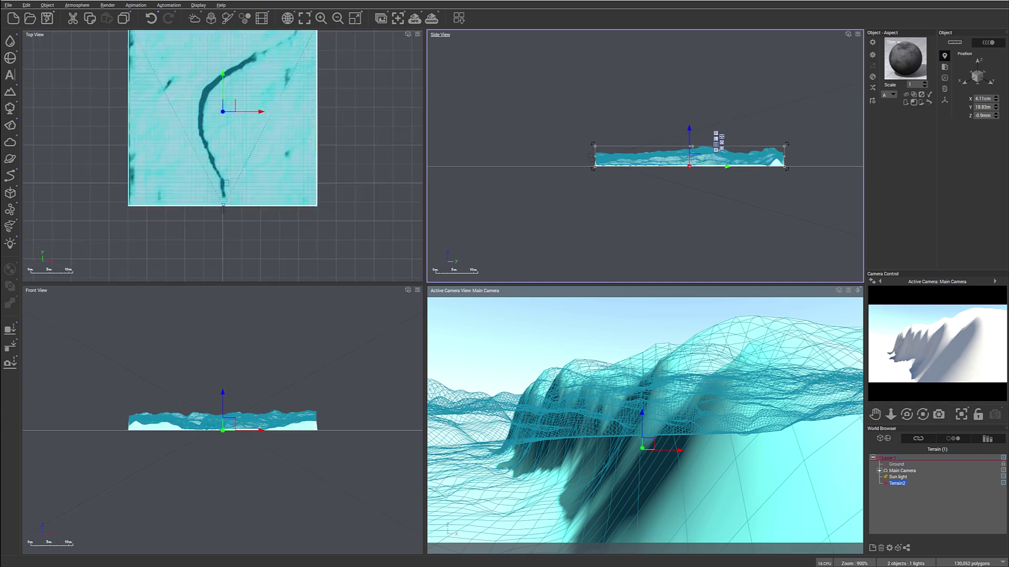
drag(692, 145, 692, 157)
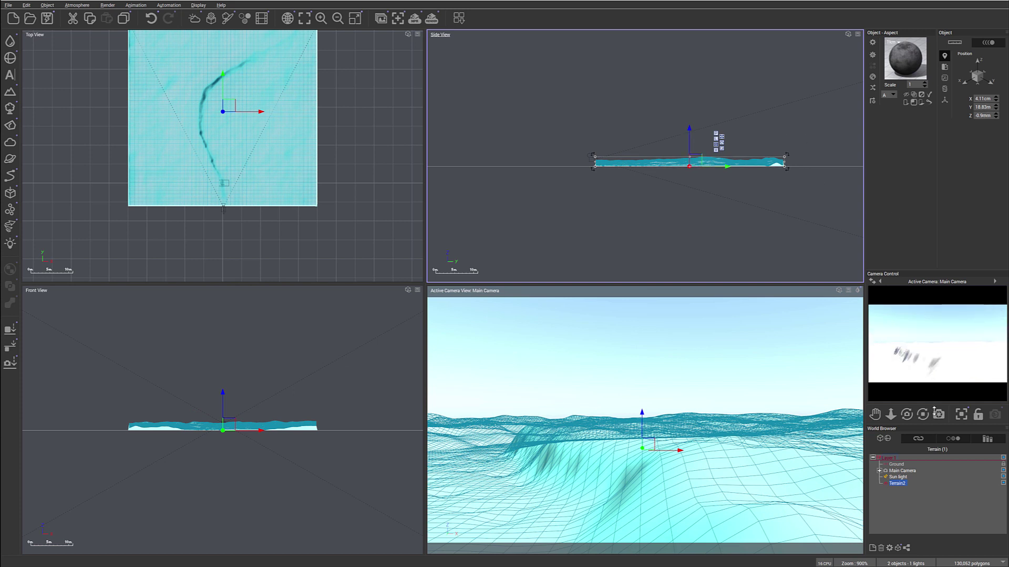
- Pull the Main Camera back, left and up to about Y -14 m, height 3.133 m, then angle it down at the terrain
click(903, 470)
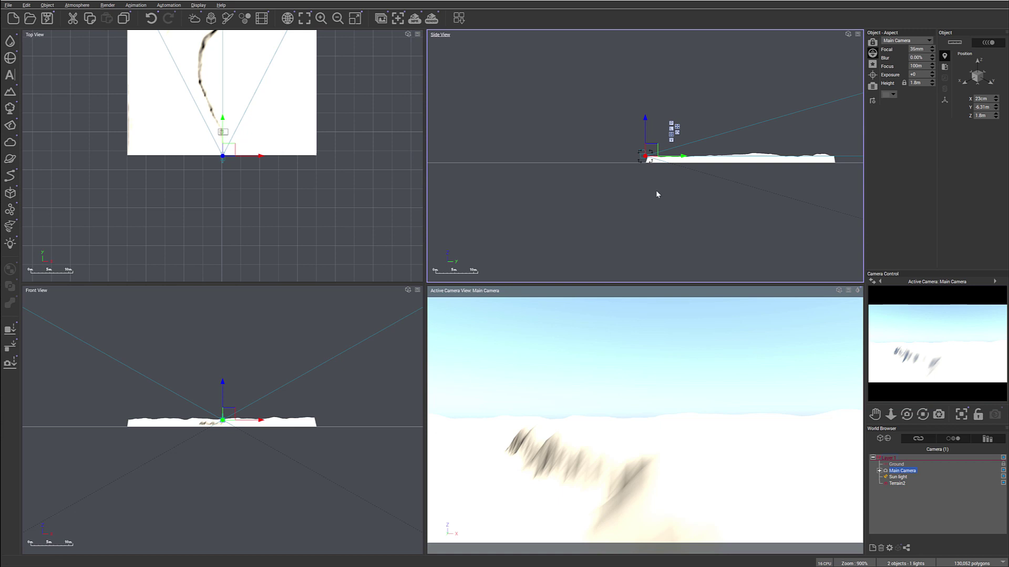
drag(223, 151, 222, 157)
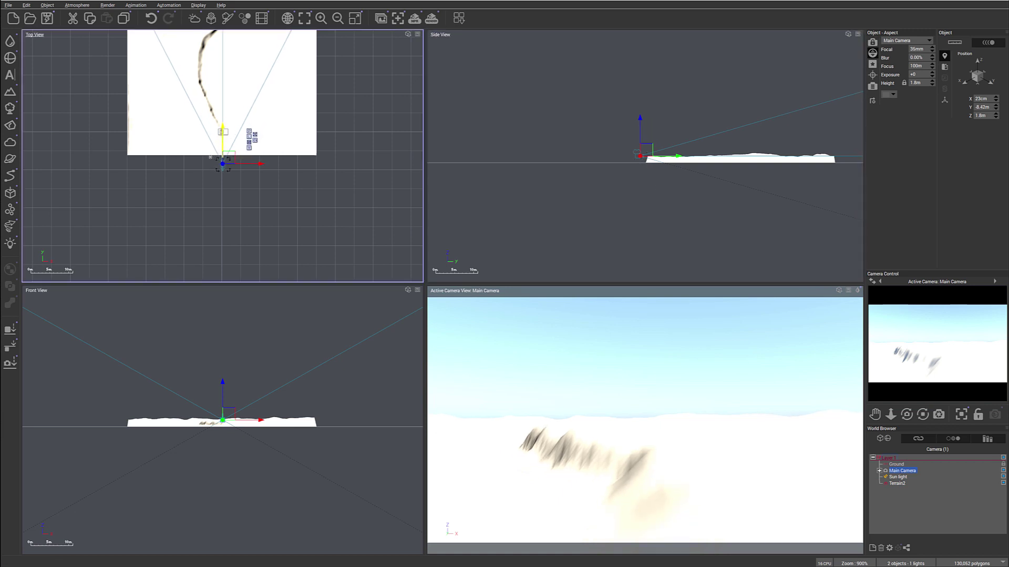
drag(208, 156, 226, 161)
drag(639, 149, 624, 143)
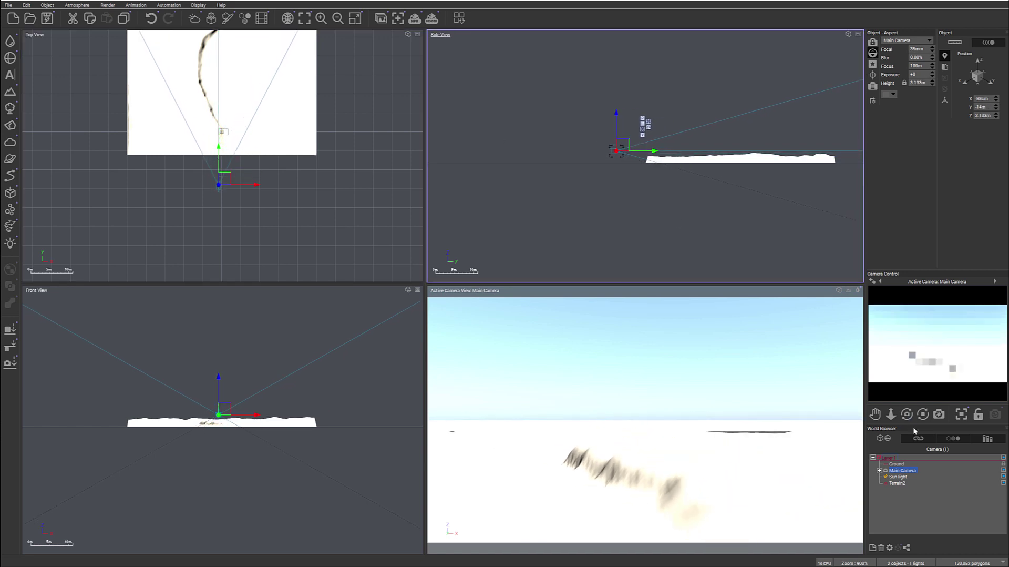
drag(907, 415, 912, 433)
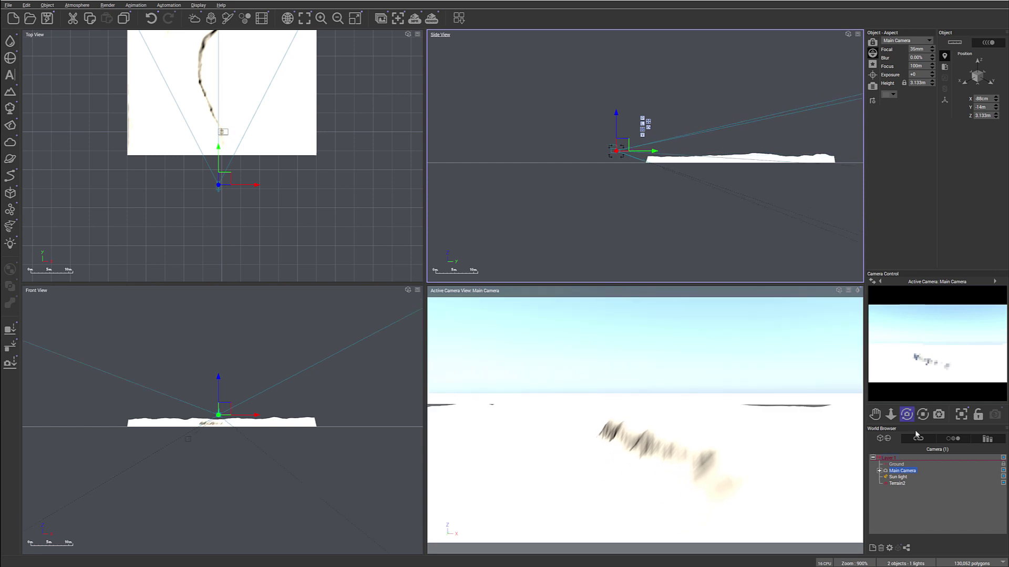
- Lower the atmosphere Light intensity to -0.17 in the Atmosphere Editor's Light settings
double_click(908, 471)
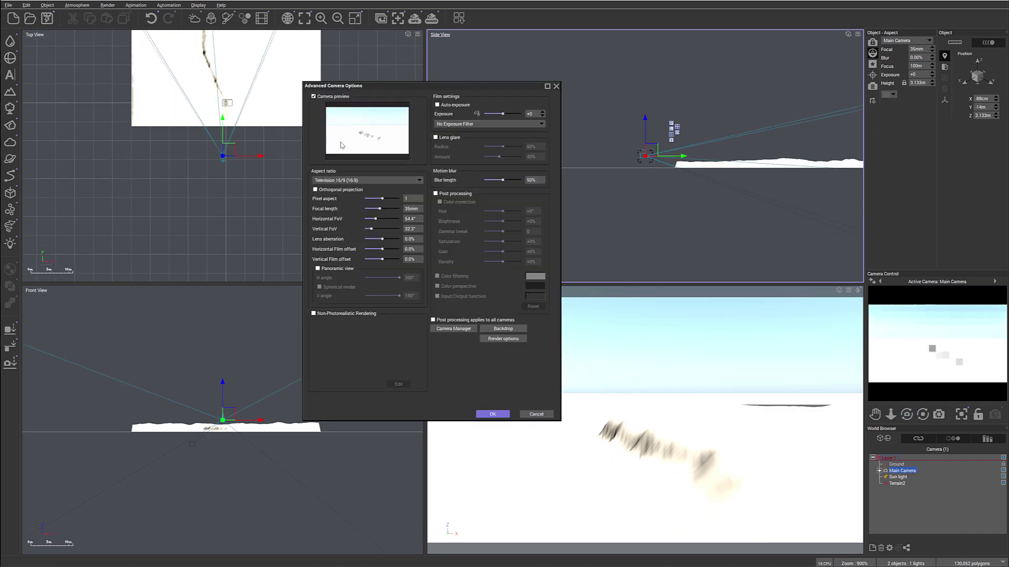
click(557, 86)
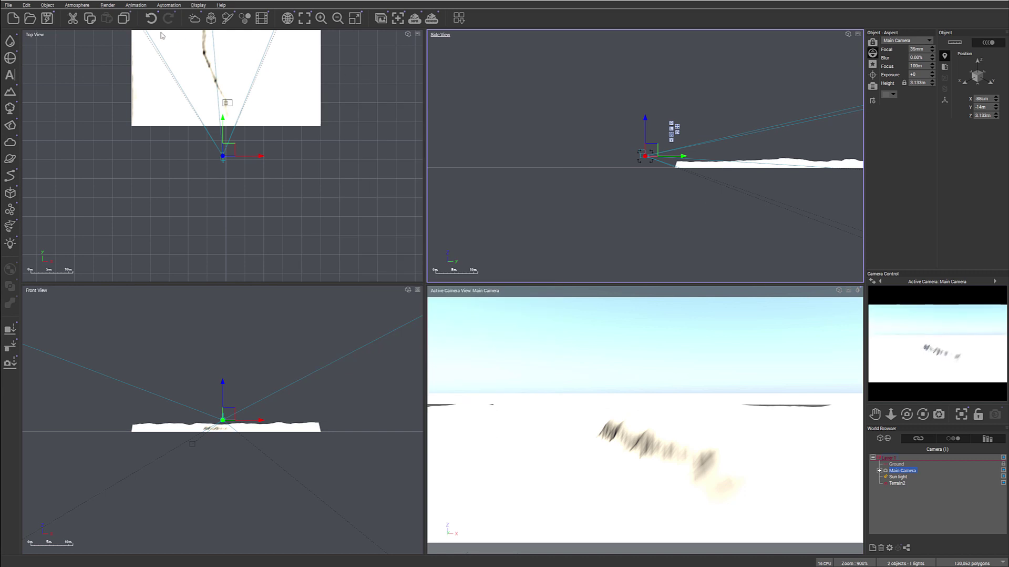
click(81, 5)
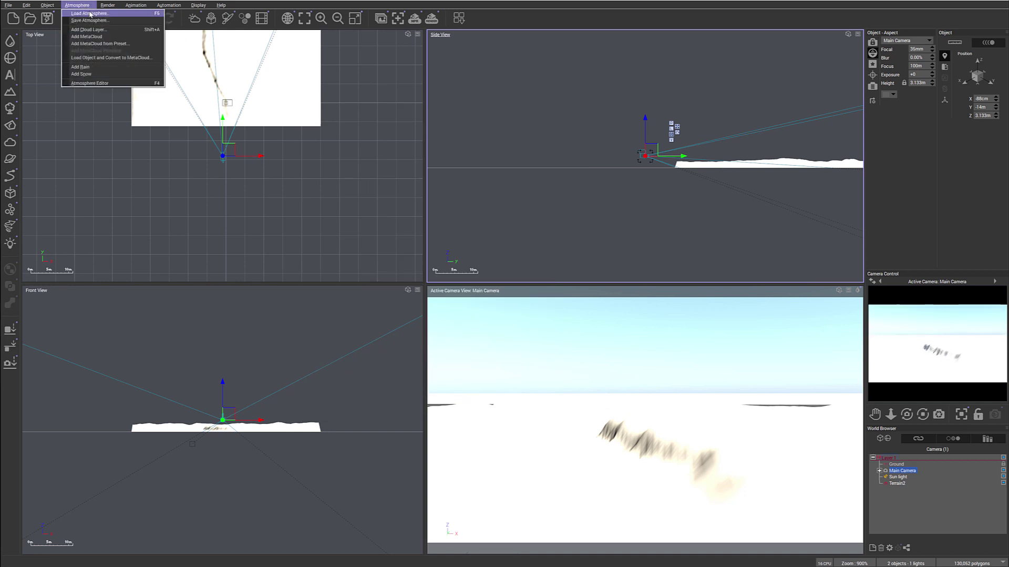
click(105, 82)
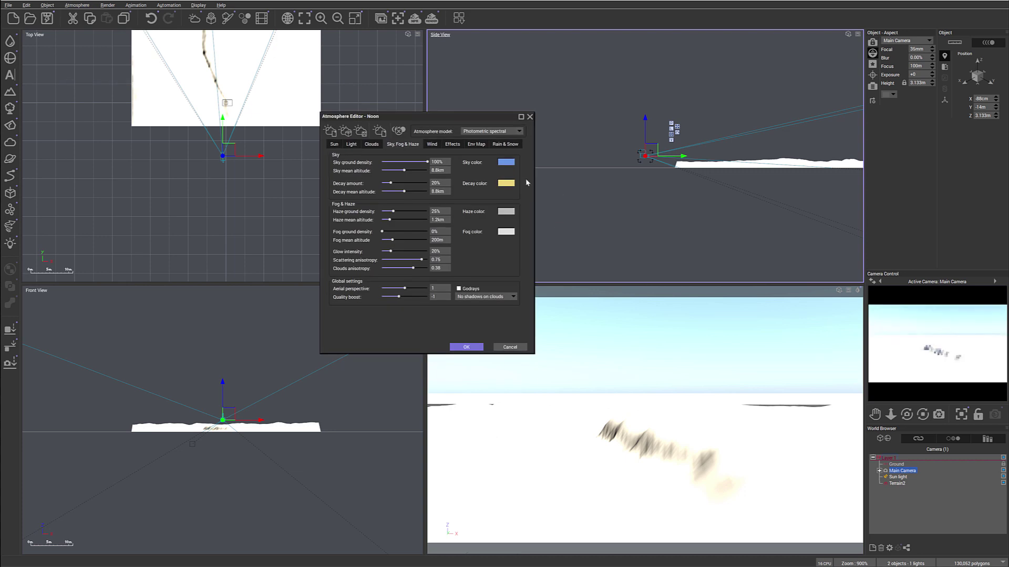
click(351, 144)
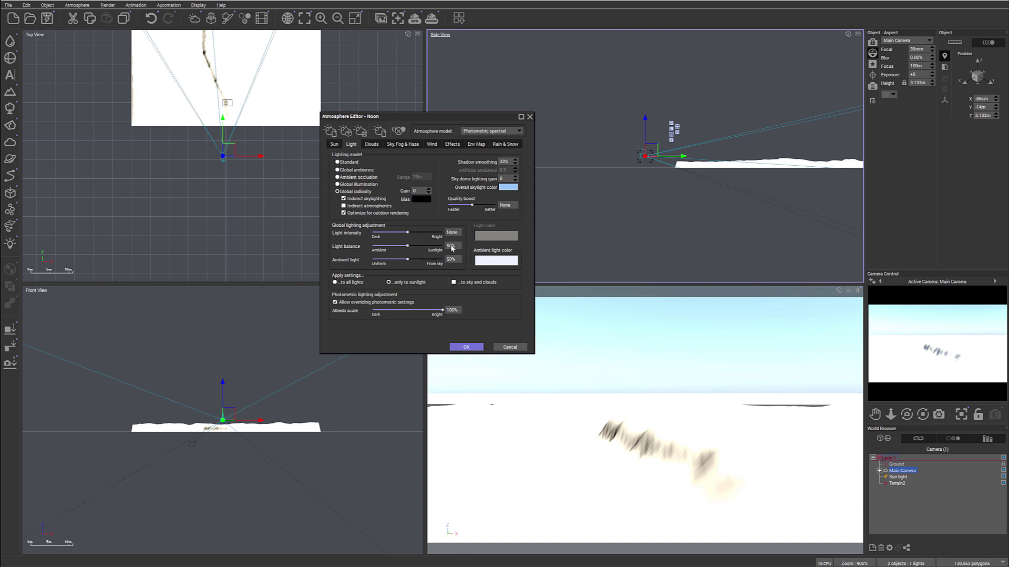
drag(408, 232, 403, 228)
click(466, 347)
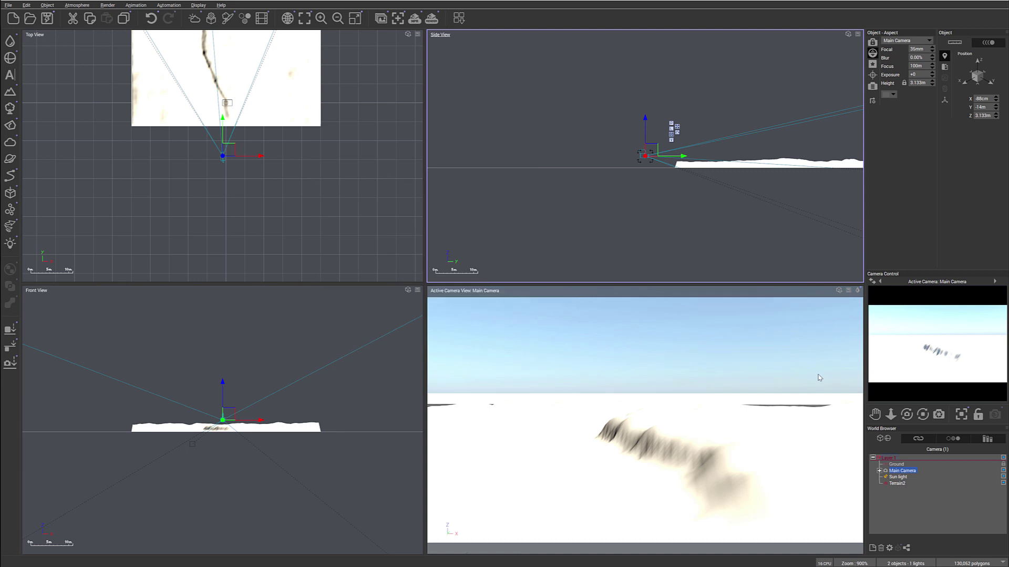
- Move the sun light to about X 743.8 m, Y 514.8 m, Z 432.3 m
drag(652, 149, 675, 246)
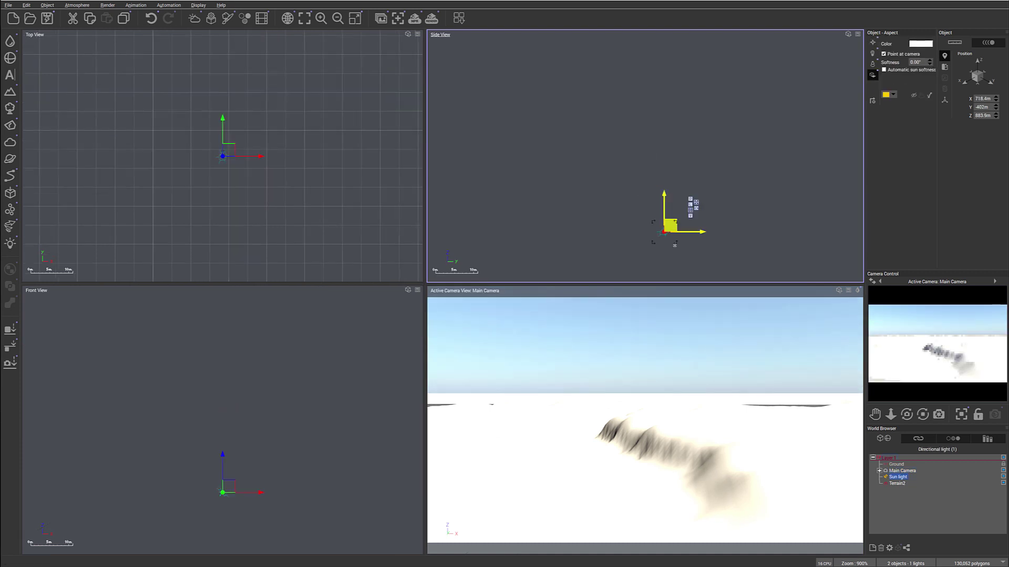
scroll(248, 123, down, 4)
scroll(248, 123, down, 20)
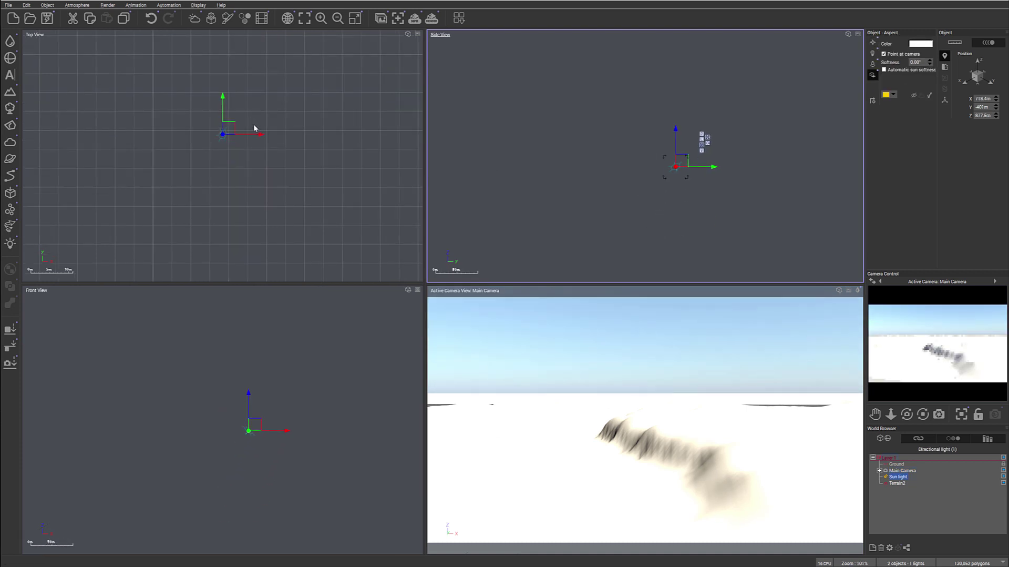
scroll(262, 131, down, 2)
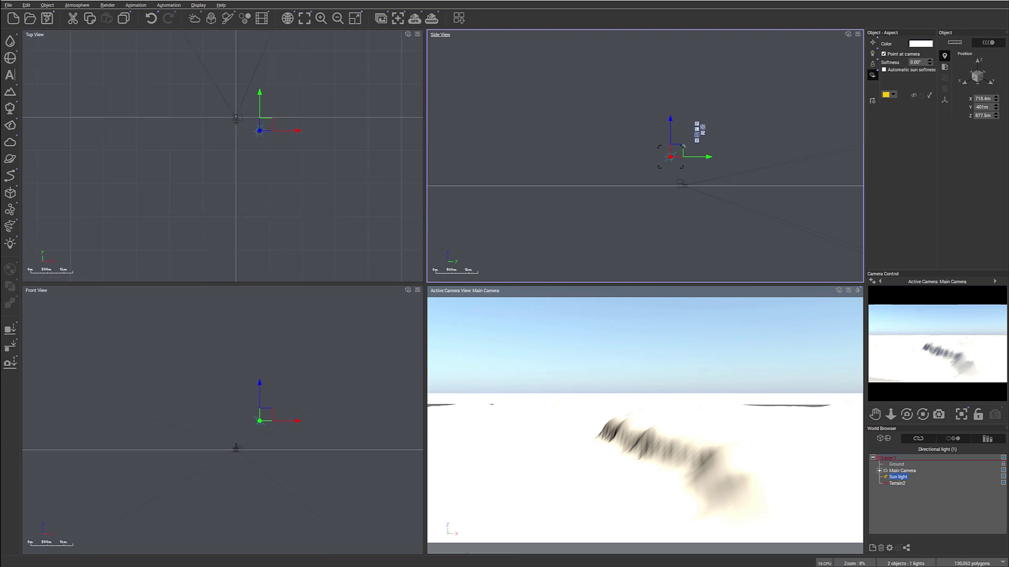
drag(671, 157, 702, 171)
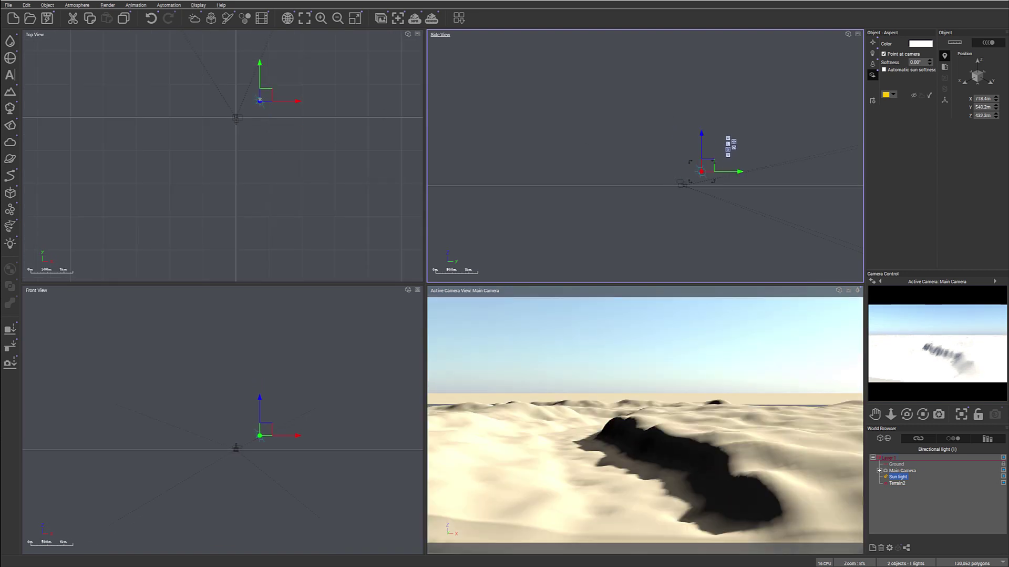
drag(265, 93, 266, 93)
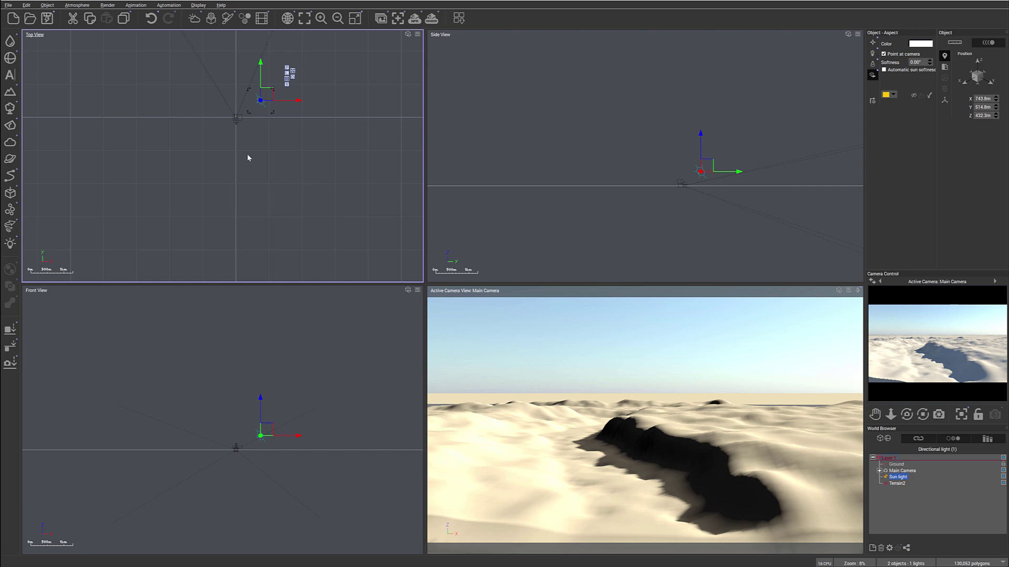
scroll(277, 137, up, 5)
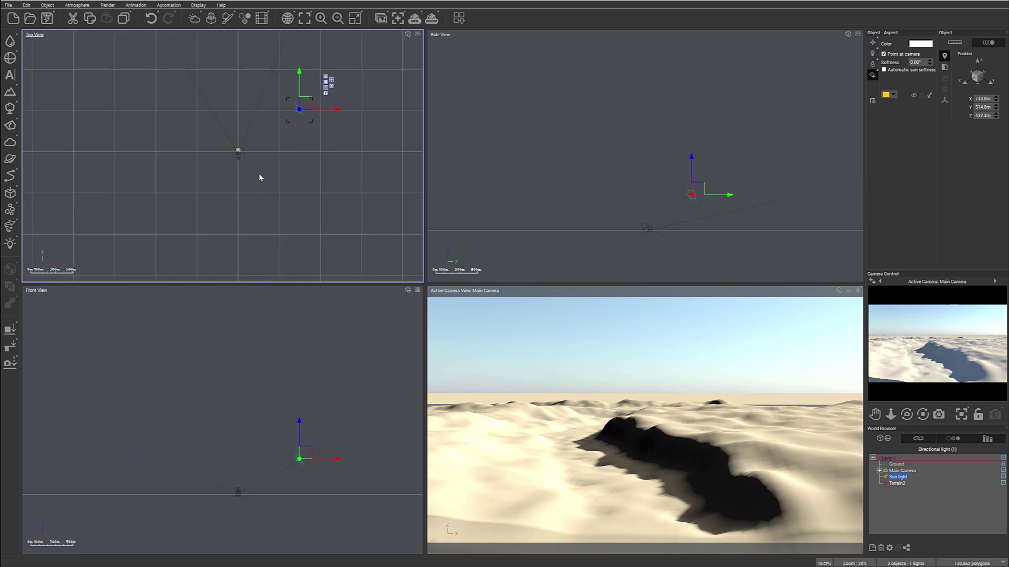
scroll(260, 175, up, 12)
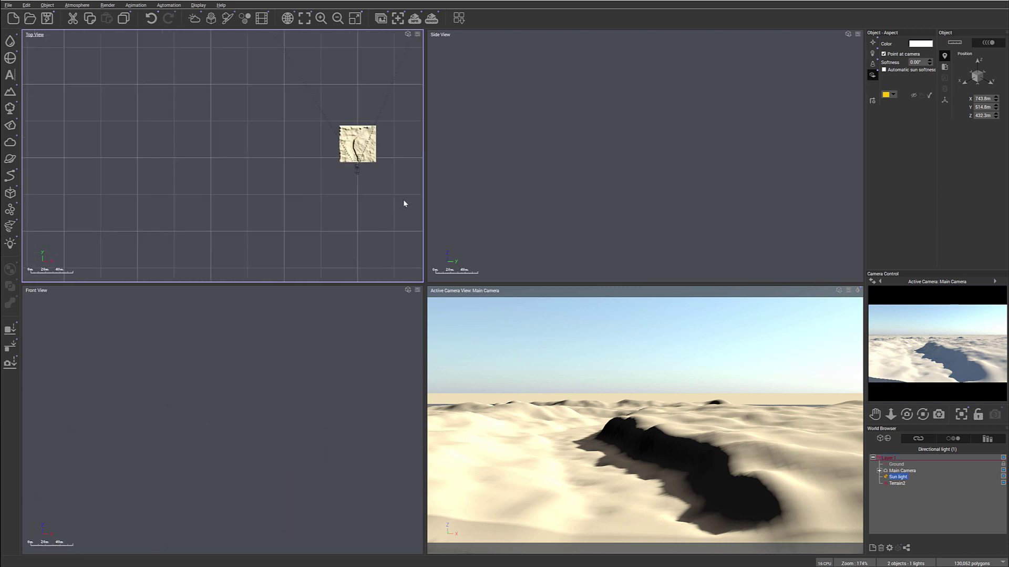
right_drag(397, 206, 339, 228)
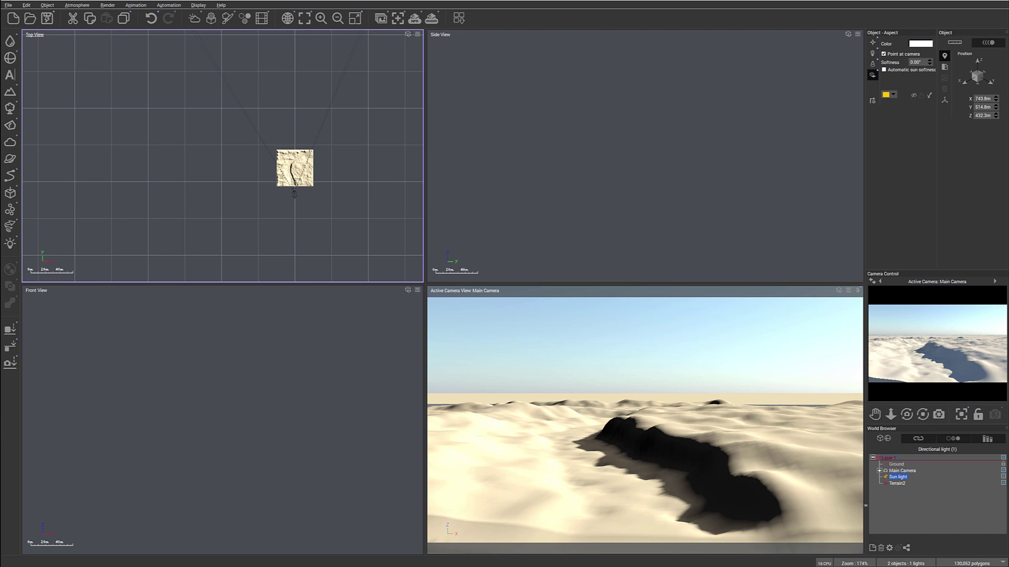
- Select the Main Camera and move it closer to the river channel
click(897, 483)
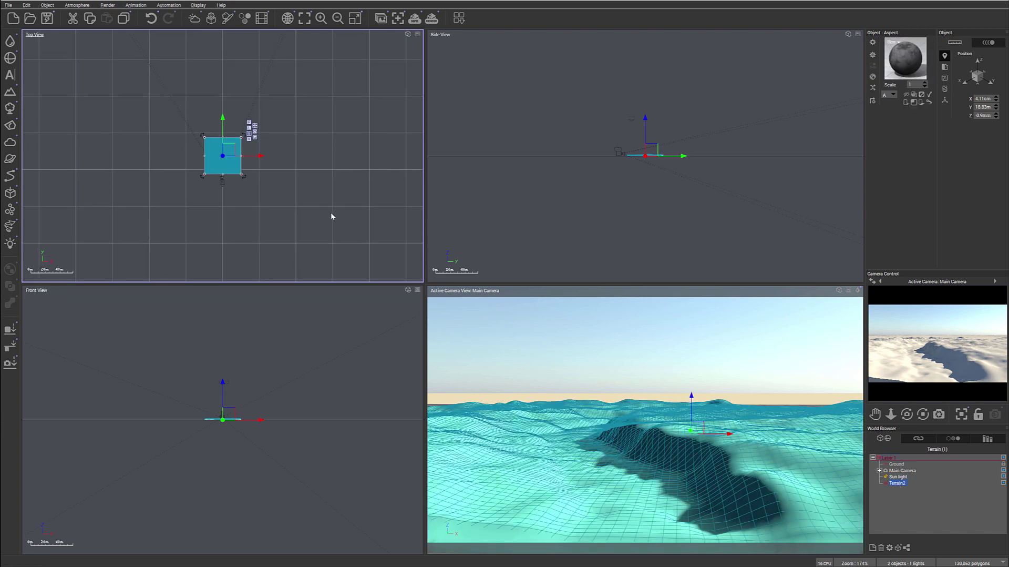
scroll(292, 206, up, 5)
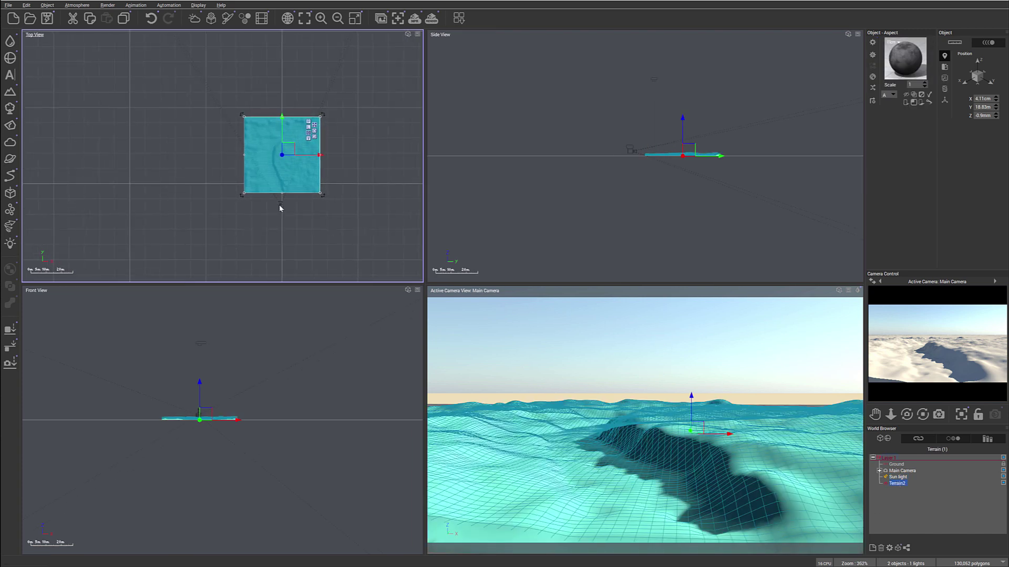
click(280, 207)
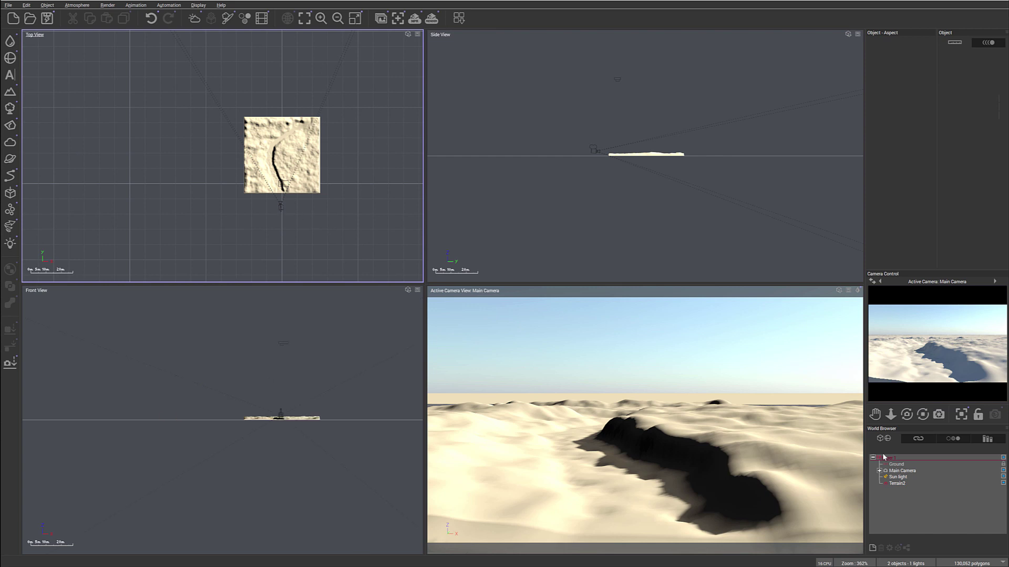
click(913, 471)
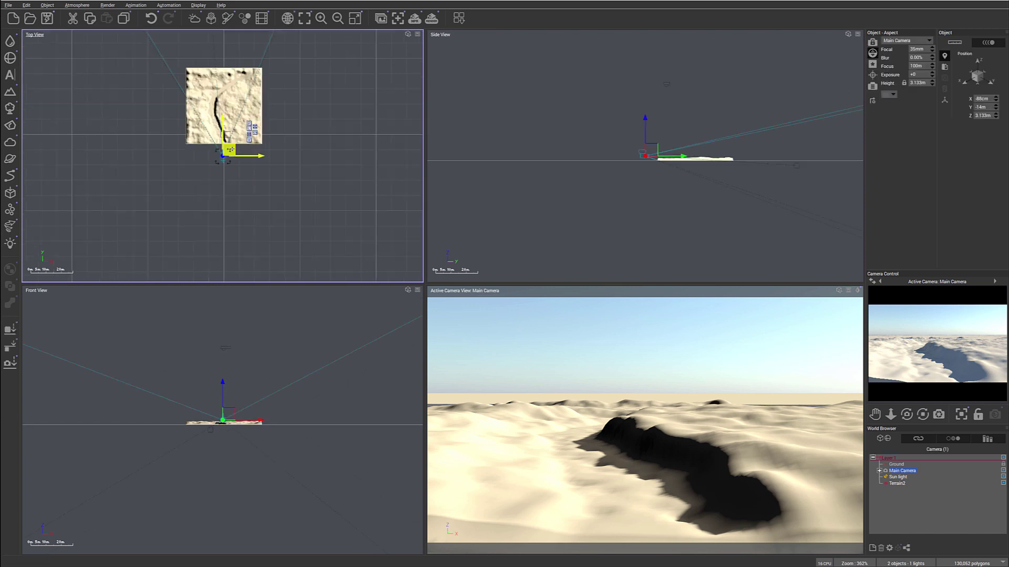
drag(231, 150, 226, 144)
- Turn the camera right, slide it left along the terrain edge, and tilt it so the horizon rises
mouse_move(908, 414)
mouse_down()
mouse_move(923, 414)
mouse_move(919, 423)
mouse_up()
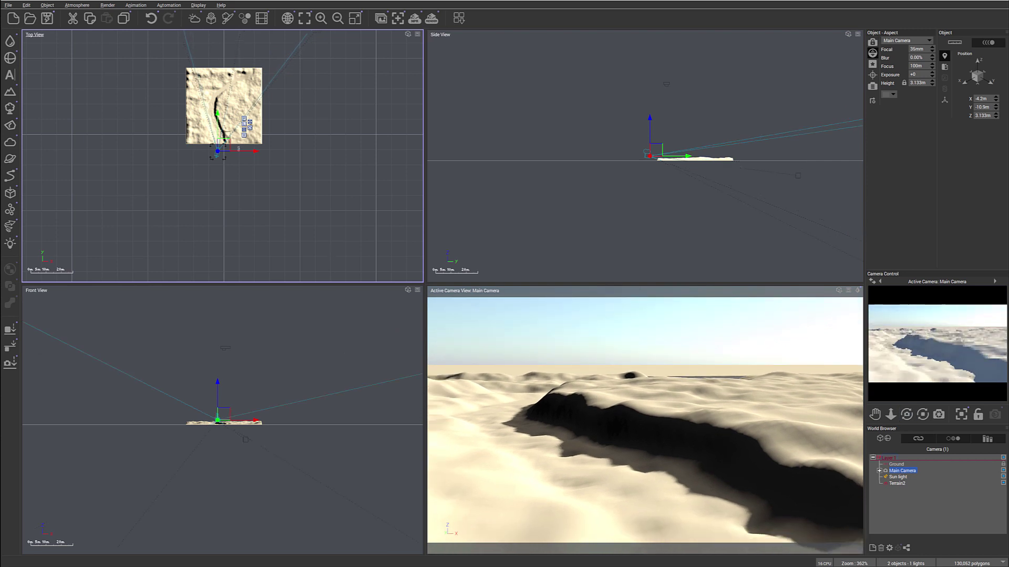
scroll(249, 150, up, 4)
drag(171, 150, 154, 152)
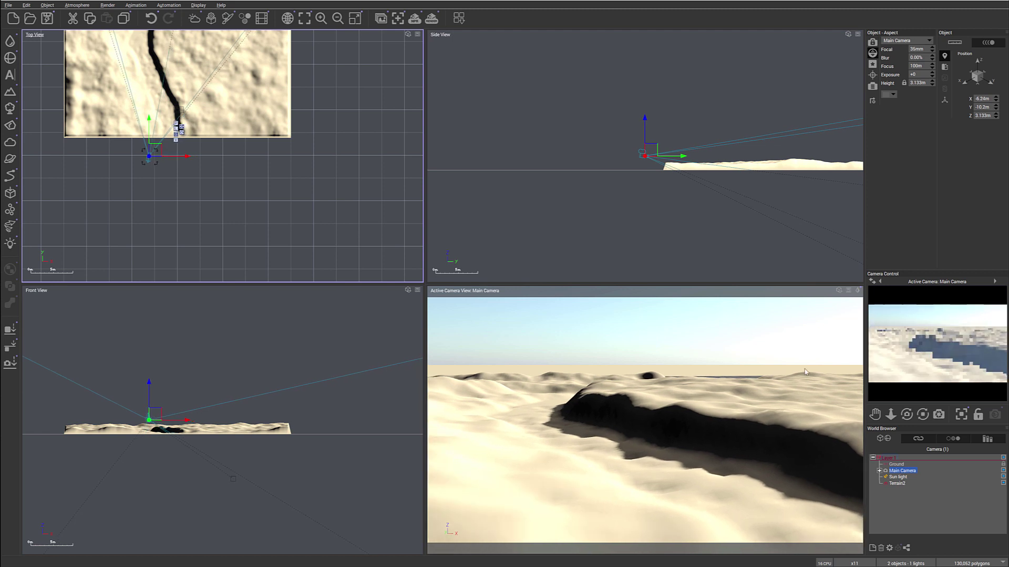
drag(906, 413, 907, 422)
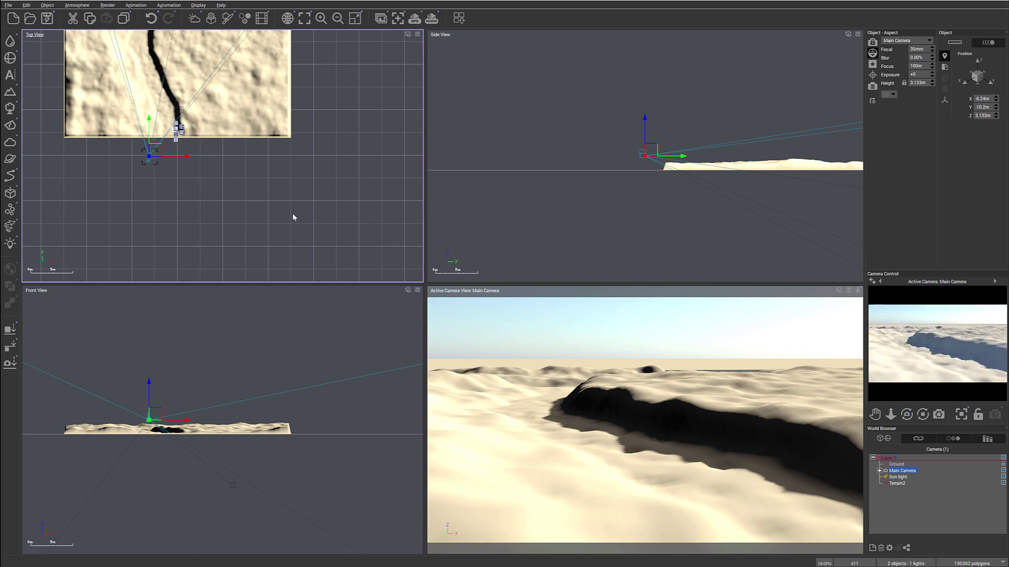
- Add a Cube primitive and move it onto the terrain
click(9, 57)
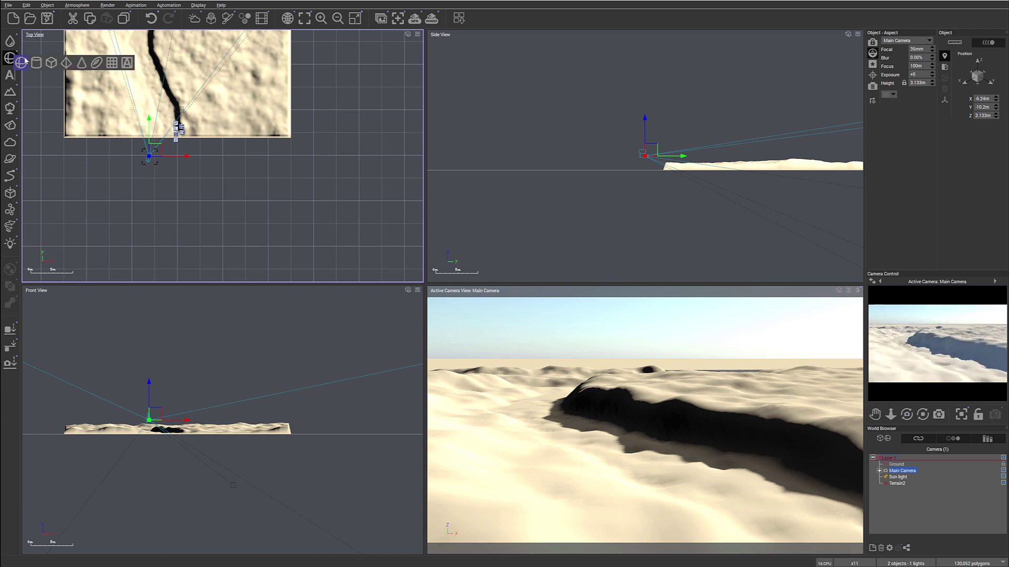
click(51, 63)
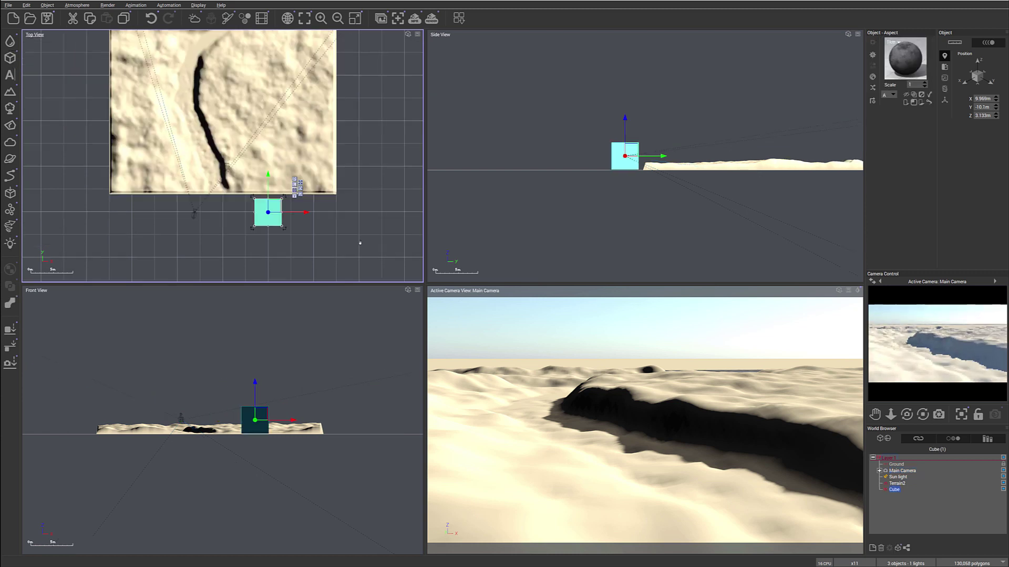
scroll(355, 240, down, 3)
drag(345, 242, 301, 103)
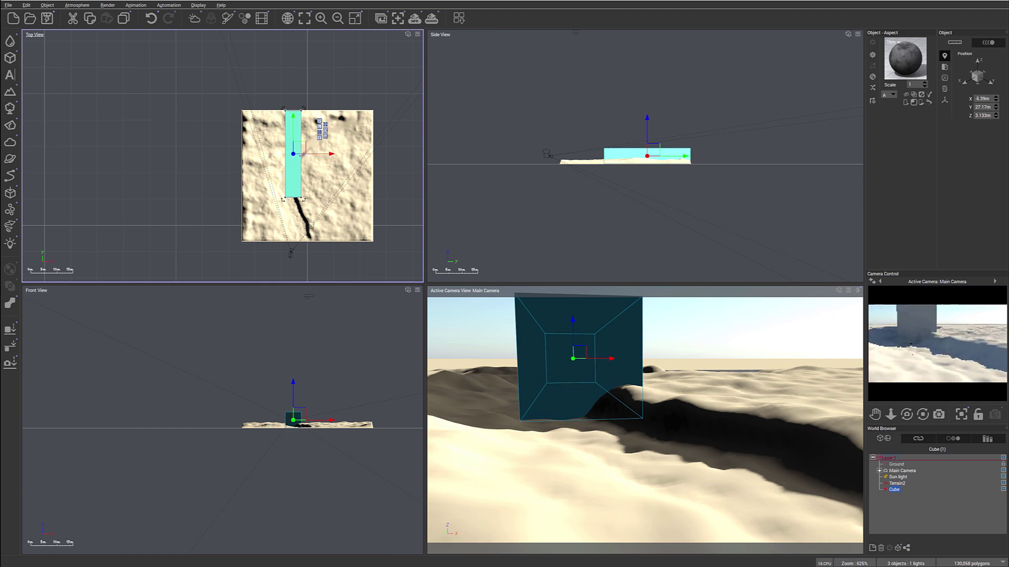
- Stretch the Cube to cover the whole terrain and flatten it to about 28.4 cm height
drag(302, 159, 363, 159)
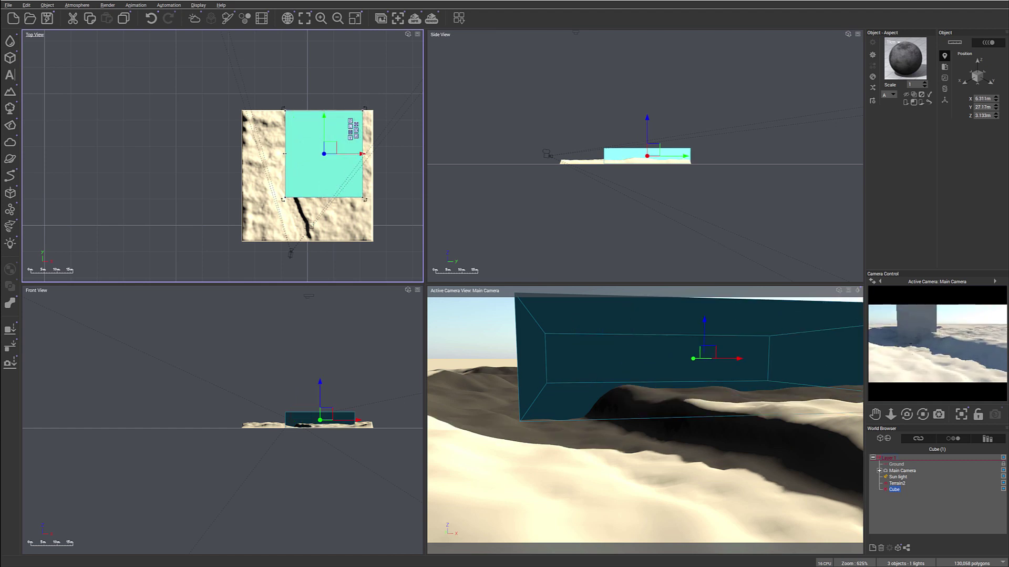
drag(285, 154, 257, 154)
drag(311, 197, 312, 245)
scroll(614, 149, up, 5)
click(661, 149)
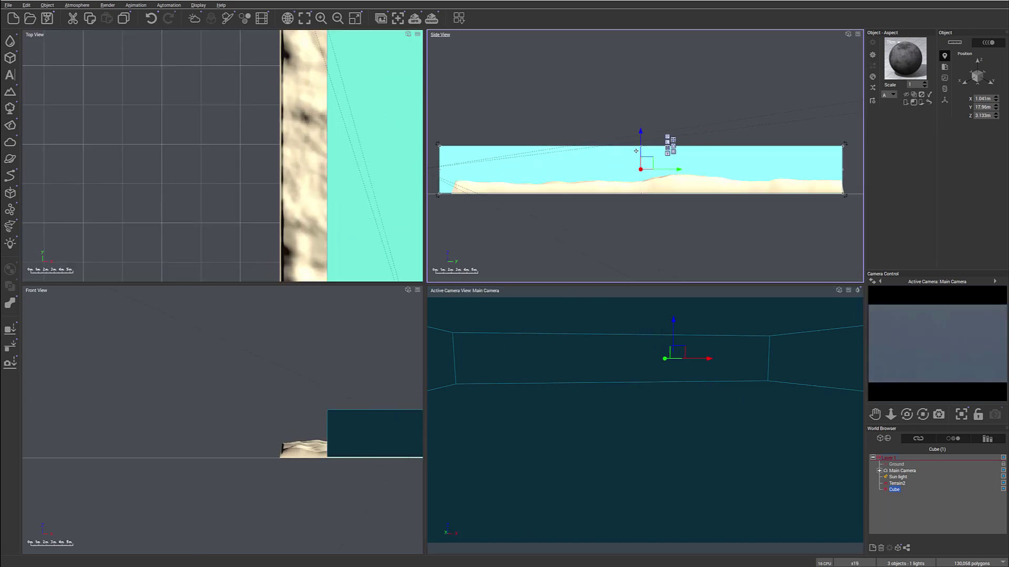
drag(641, 146, 641, 190)
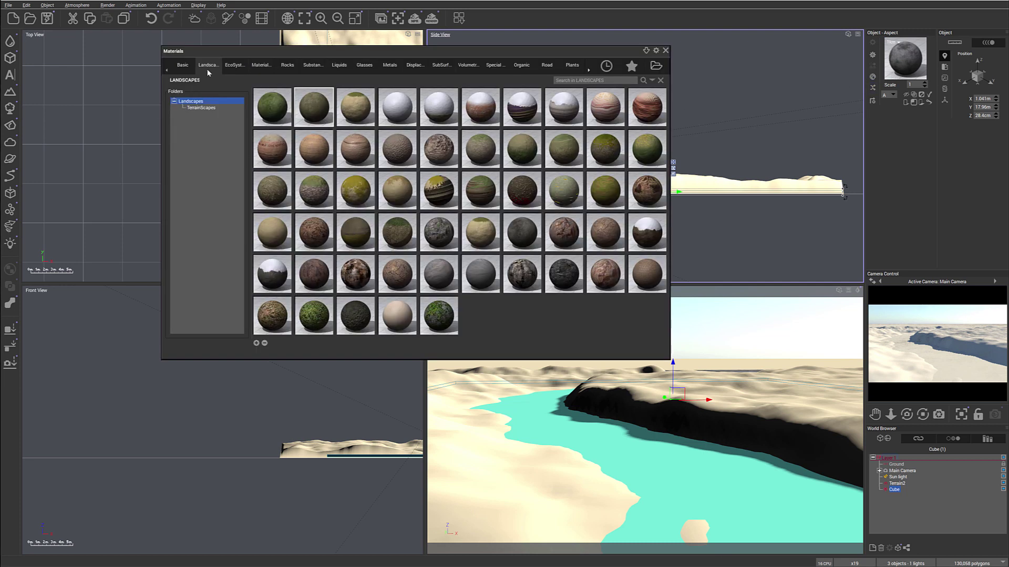
- Apply the clear water material from the Liquids collection to the Cube
click(339, 65)
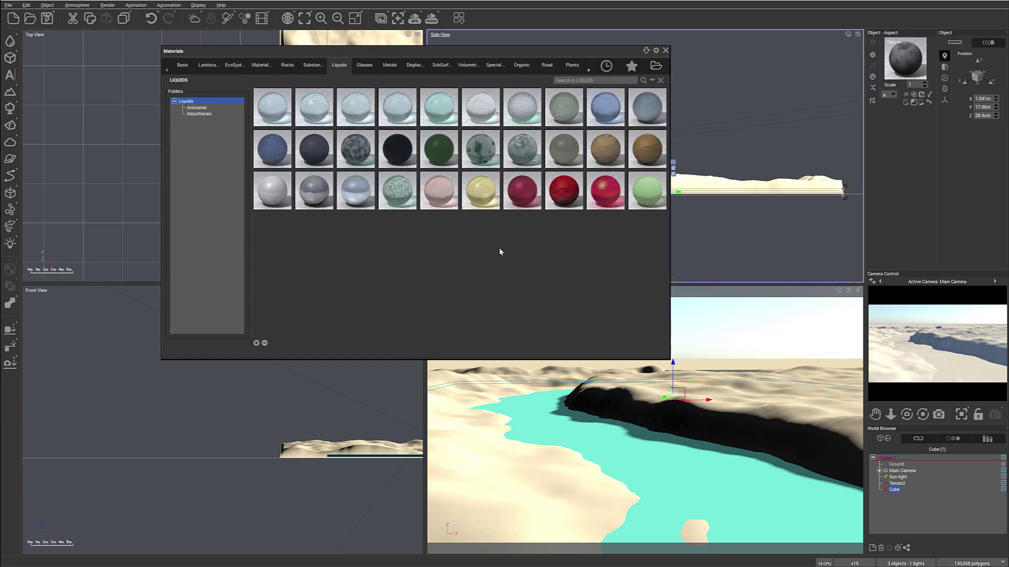
double_click(314, 108)
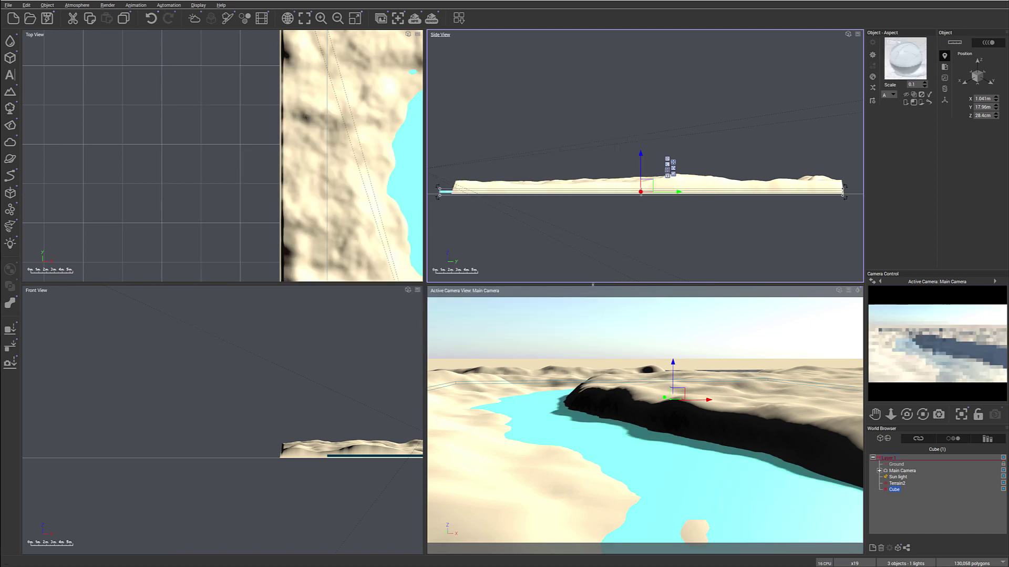